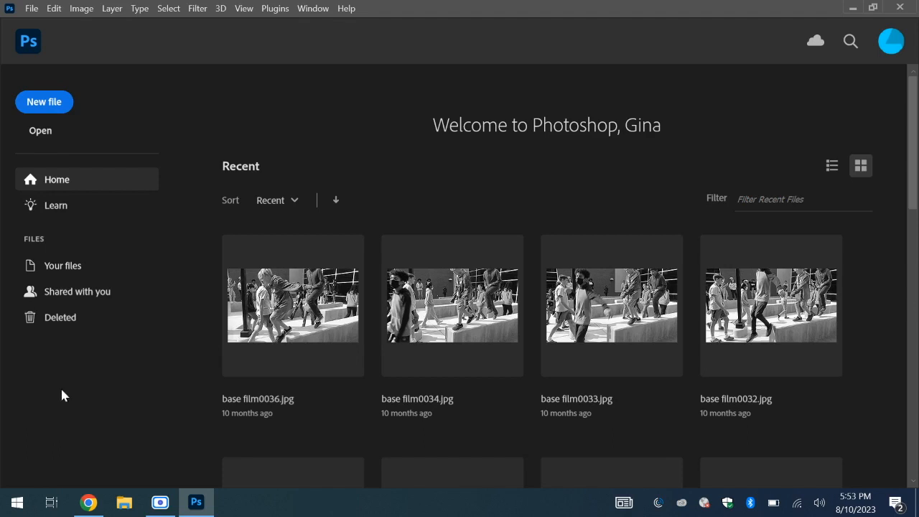
- Create a new document from the Letter print preset in portrait orientation, 8.5 x 11 inches at 300 pixels/inch
{"action": "left_click", "coordinate": [55, 103]}
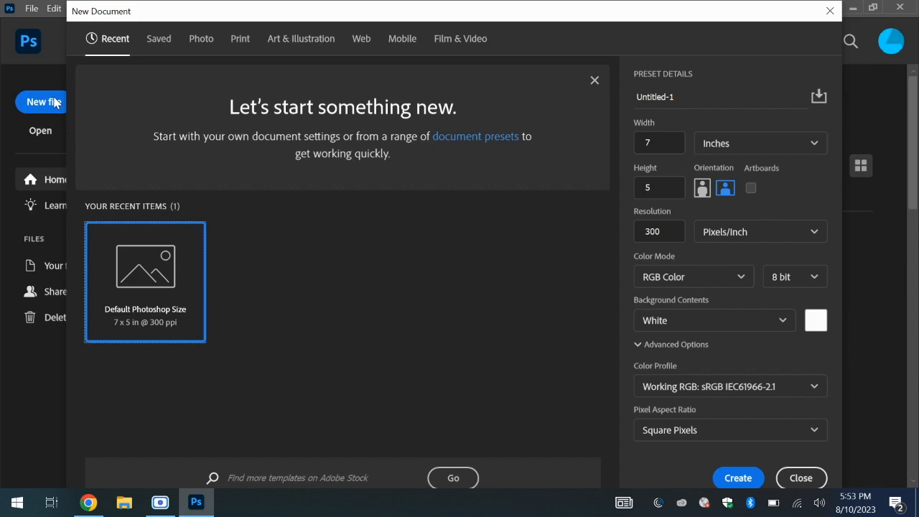
{"action": "left_click", "coordinate": [240, 44]}
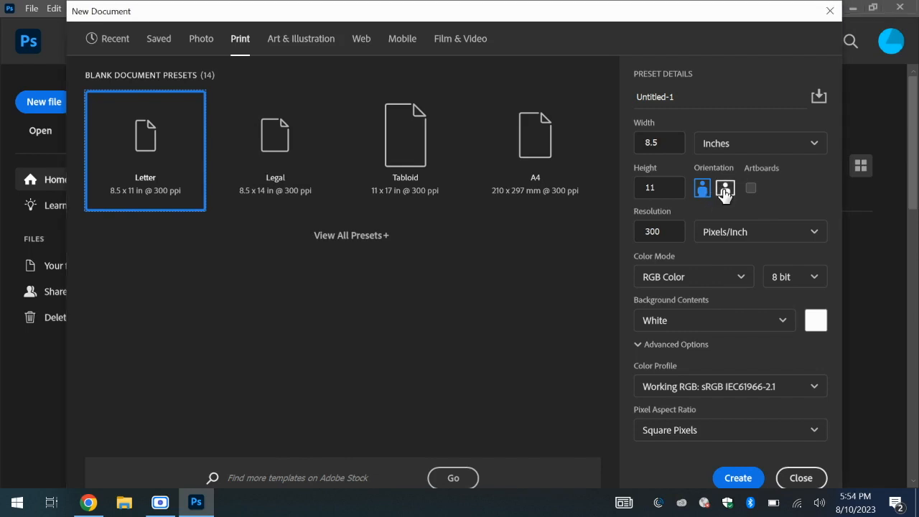
{"action": "left_click", "coordinate": [726, 189]}
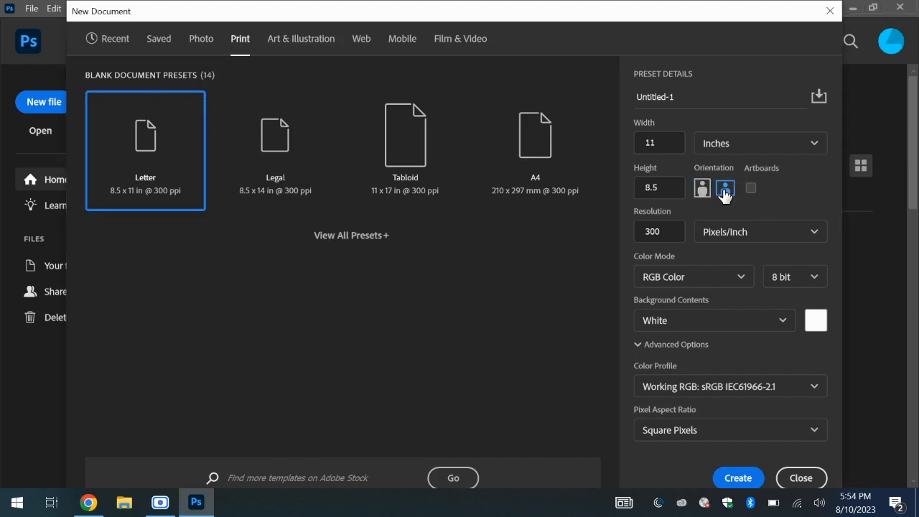
{"action": "left_click", "coordinate": [701, 190]}
{"action": "left_click", "coordinate": [738, 479]}
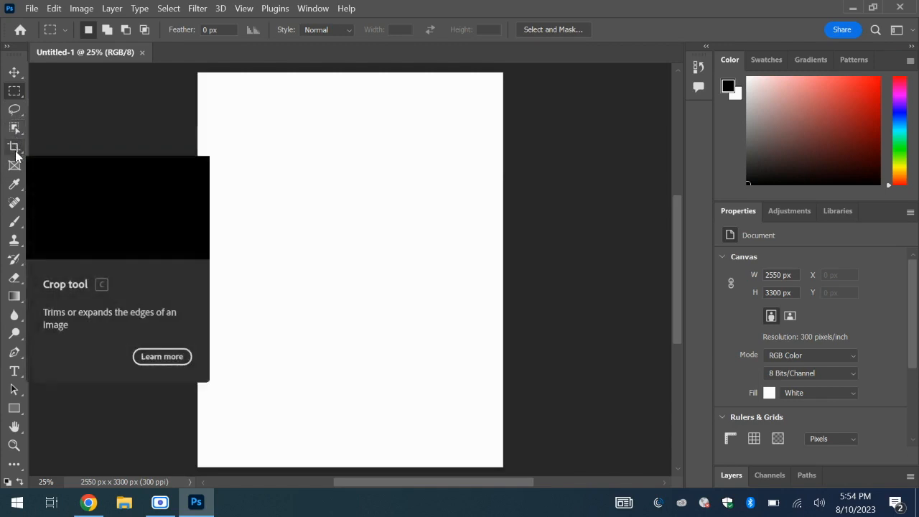
- Show the document's layers and draw a large rectangular marquee selection around the middle of the page
{"action": "left_click", "coordinate": [16, 109]}
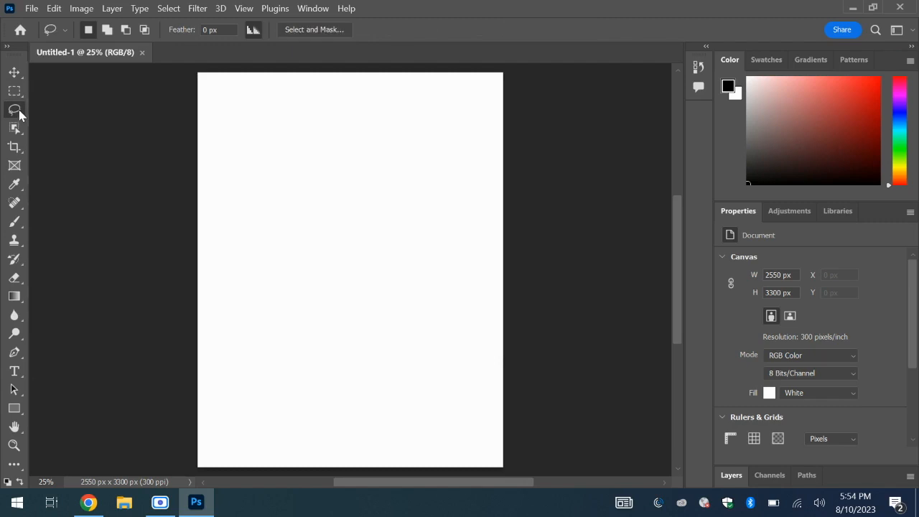
{"action": "left_click", "coordinate": [730, 475]}
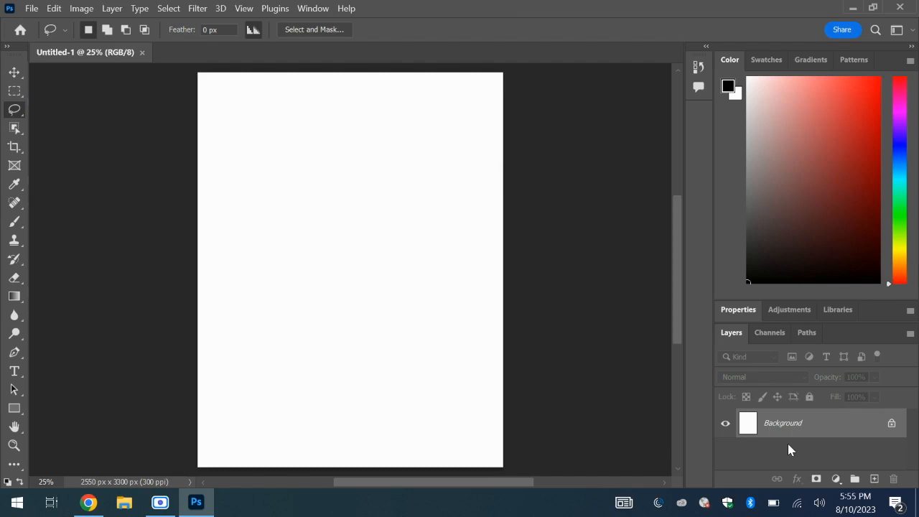
{"action": "left_click", "coordinate": [14, 97]}
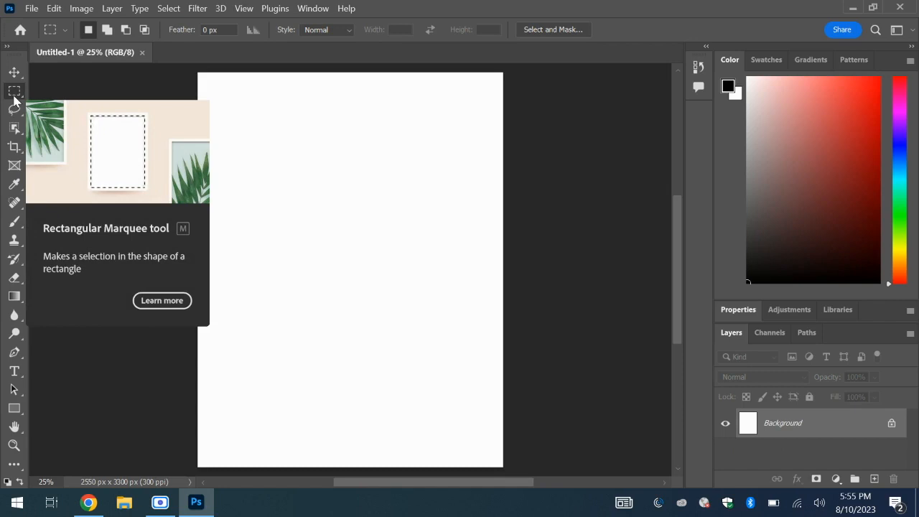
{"action": "left_click_drag", "start_coordinate": [254, 145], "coordinate": [432, 365]}
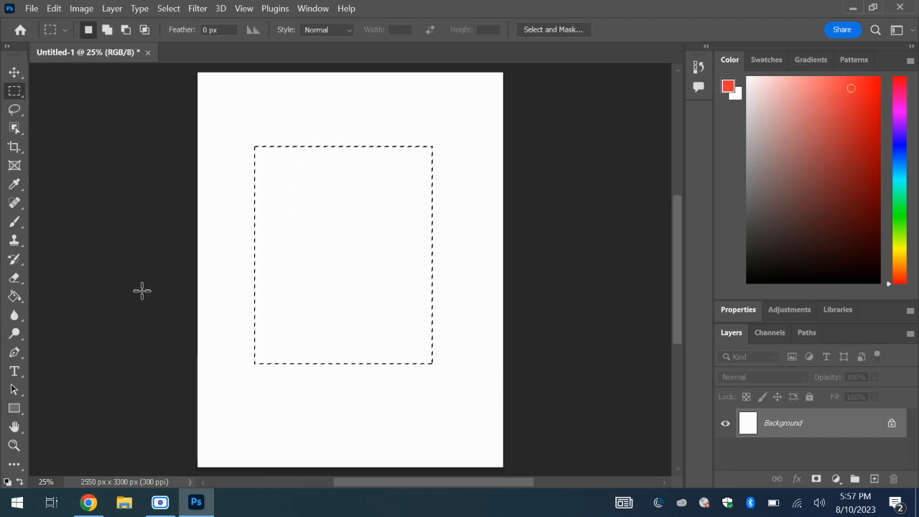
- Choose a bright blue foreground color and fill the rectangular selection with the Paint Bucket tool
{"action": "left_click", "coordinate": [14, 299]}
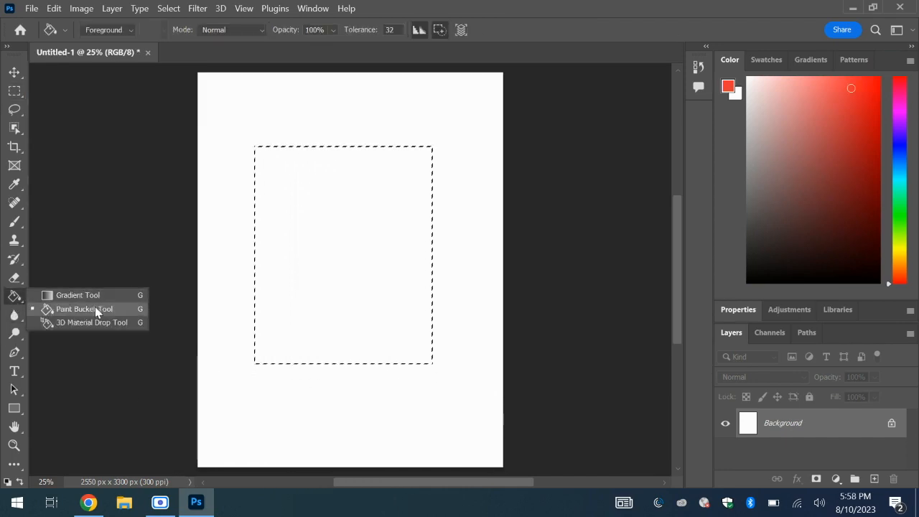
{"action": "left_click", "coordinate": [94, 310]}
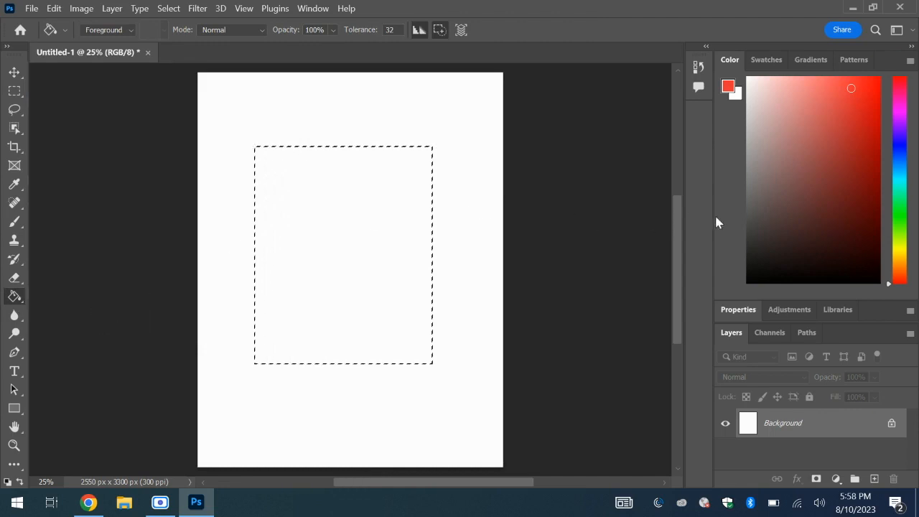
{"action": "left_click", "coordinate": [838, 168]}
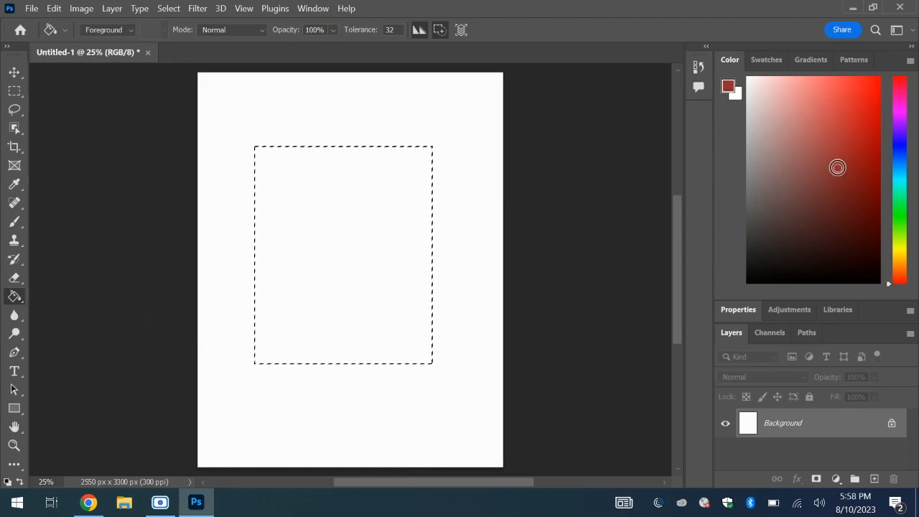
{"action": "left_click", "coordinate": [899, 147]}
{"action": "left_click", "coordinate": [857, 103]}
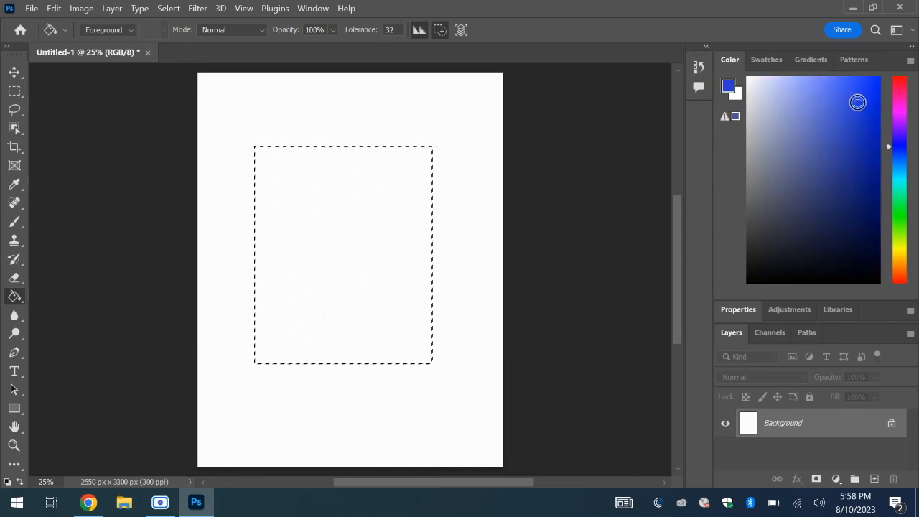
{"action": "left_click", "coordinate": [331, 200]}
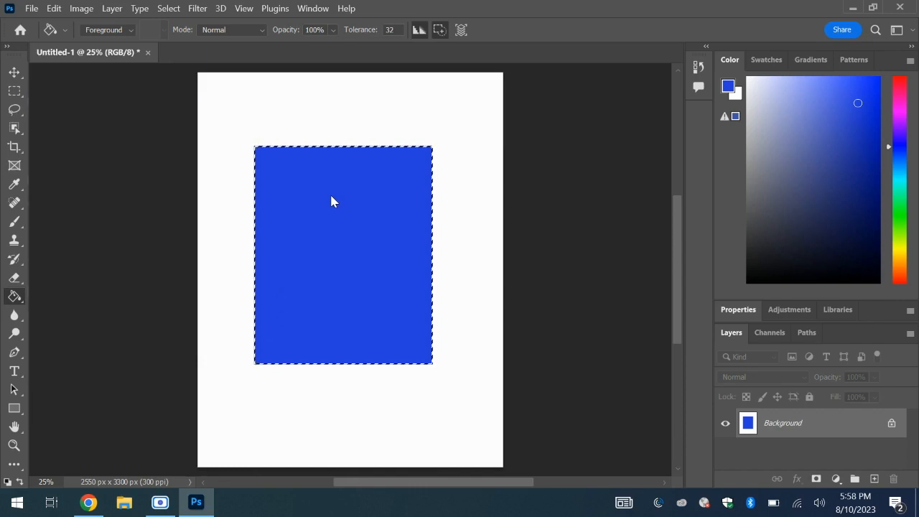
{"action": "left_click", "coordinate": [14, 92]}
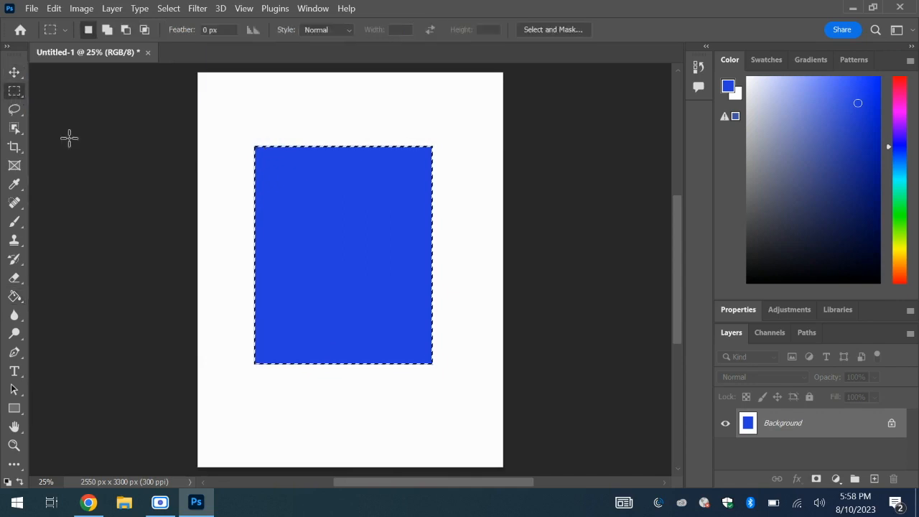
{"action": "key", "text": "v"}
{"action": "key", "text": "ctrl+d"}
{"action": "key", "text": "ctrl+z"}
- Draw an elliptical marquee selection overlapping the blue rectangle's upper-left corner
{"action": "left_click", "coordinate": [15, 92]}
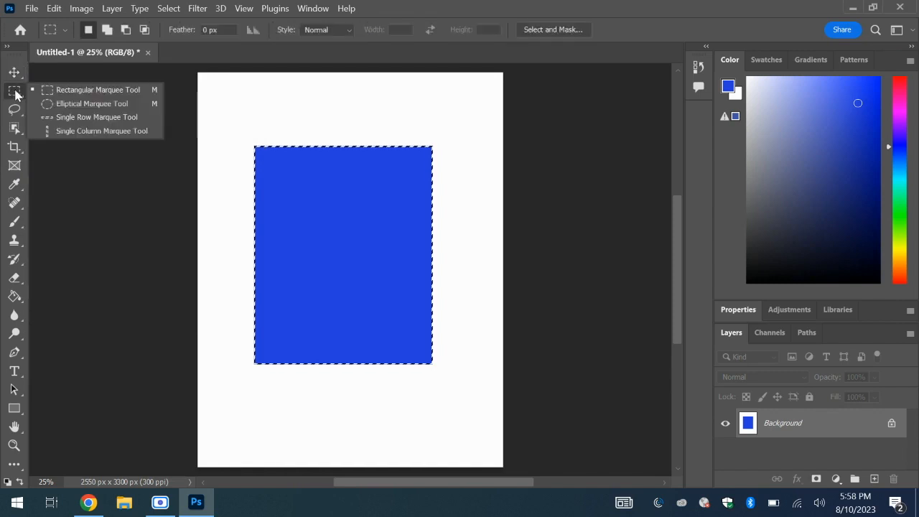
{"action": "left_click", "coordinate": [77, 105]}
{"action": "left_click_drag", "start_coordinate": [221, 112], "coordinate": [381, 260]}
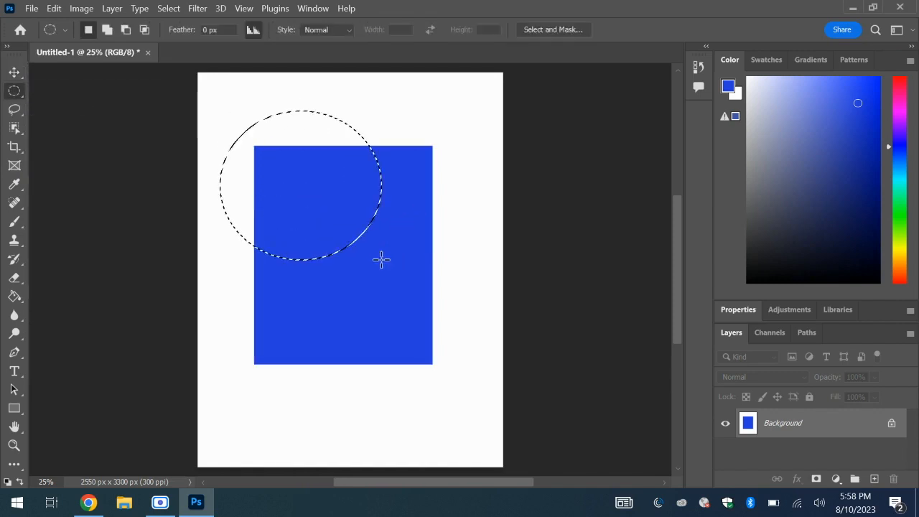
- Choose a light green foreground color and fill both the white and blue parts of the elliptical selection
{"action": "left_click", "coordinate": [899, 219]}
{"action": "left_click", "coordinate": [784, 104]}
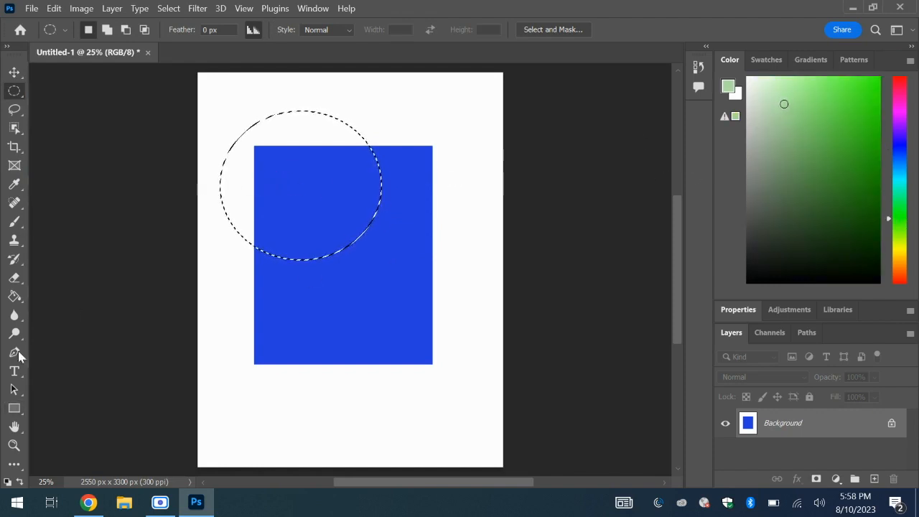
{"action": "left_click", "coordinate": [14, 296]}
{"action": "left_click", "coordinate": [231, 167]}
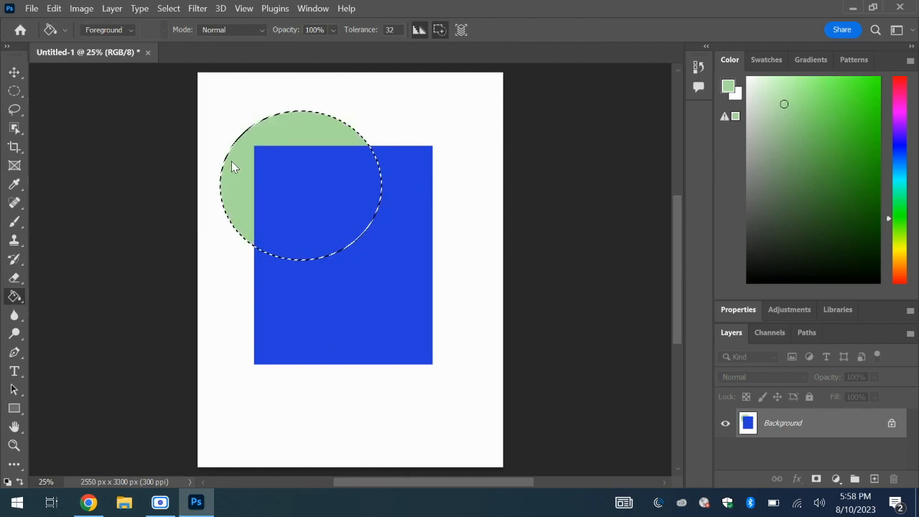
{"action": "left_click", "coordinate": [313, 173]}
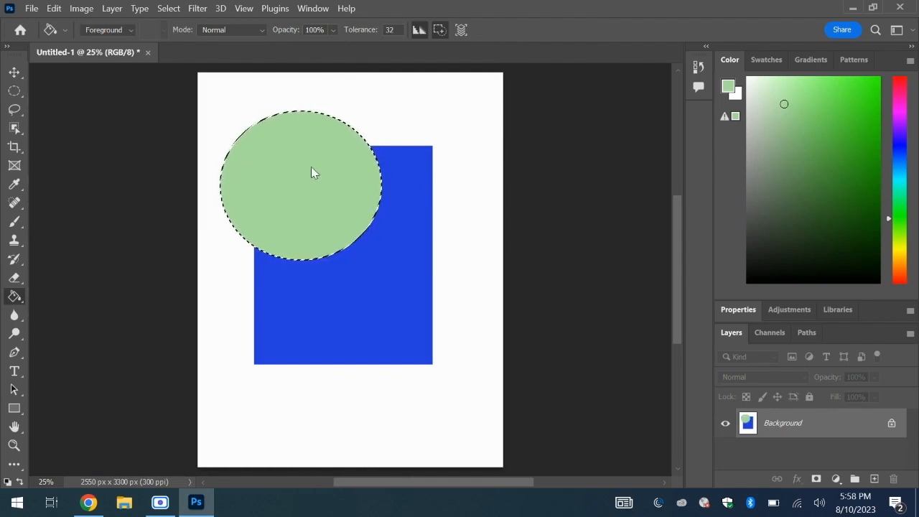
- Draw an irregular freehand Lasso selection across the blue rectangle's lower-right corner and the white page below it
{"action": "left_click", "coordinate": [13, 109]}
{"action": "mouse_move", "coordinate": [465, 302]}
{"action": "left_mouse_down"}
{"action": "mouse_move", "coordinate": [442, 316]}
{"action": "mouse_move", "coordinate": [452, 357]}
{"action": "mouse_move", "coordinate": [396, 362]}
{"action": "mouse_move", "coordinate": [415, 388]}
{"action": "mouse_move", "coordinate": [332, 402]}
{"action": "mouse_move", "coordinate": [396, 442]}
{"action": "mouse_move", "coordinate": [408, 428]}
{"action": "mouse_move", "coordinate": [450, 418]}
{"action": "mouse_move", "coordinate": [493, 342]}
{"action": "mouse_move", "coordinate": [484, 282]}
{"action": "mouse_move", "coordinate": [465, 299]}
{"action": "left_mouse_up"}
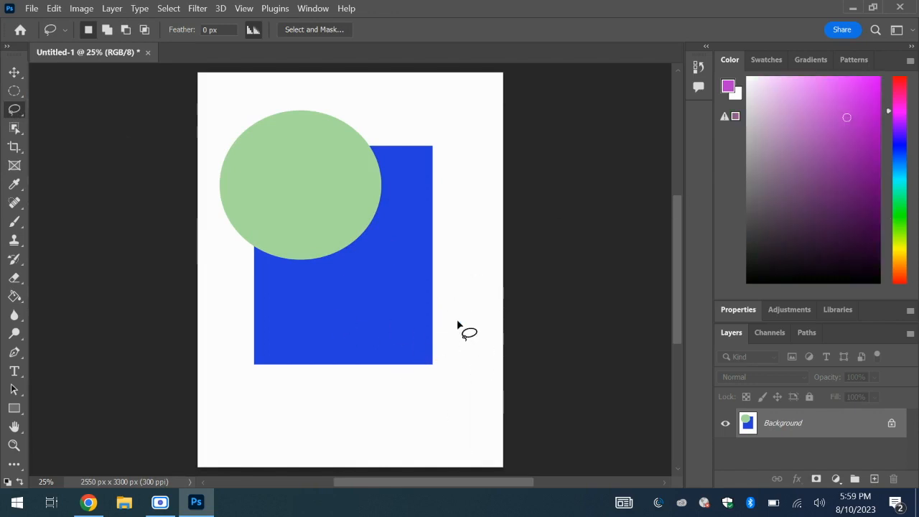
{"action": "mouse_move", "coordinate": [468, 320]}
{"action": "left_mouse_down"}
{"action": "mouse_move", "coordinate": [387, 306]}
{"action": "mouse_move", "coordinate": [392, 349]}
{"action": "mouse_move", "coordinate": [354, 374]}
{"action": "mouse_move", "coordinate": [380, 408]}
{"action": "mouse_move", "coordinate": [334, 424]}
{"action": "mouse_move", "coordinate": [395, 426]}
{"action": "mouse_move", "coordinate": [417, 437]}
{"action": "mouse_move", "coordinate": [419, 383]}
{"action": "mouse_move", "coordinate": [443, 376]}
{"action": "mouse_move", "coordinate": [457, 342]}
{"action": "mouse_move", "coordinate": [473, 321]}
{"action": "left_mouse_up"}
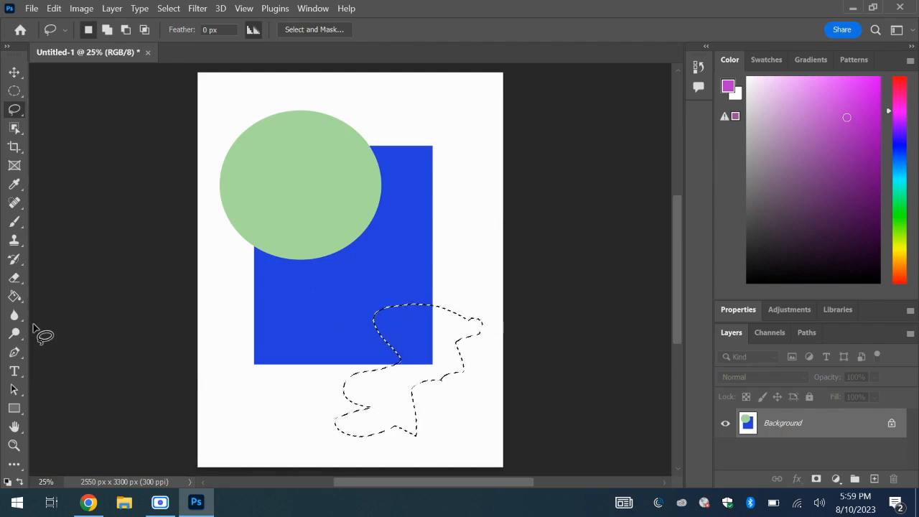
- Fill both the white and blue parts of the freehand selection with purple using the Paint Bucket tool
{"action": "left_click", "coordinate": [14, 296]}
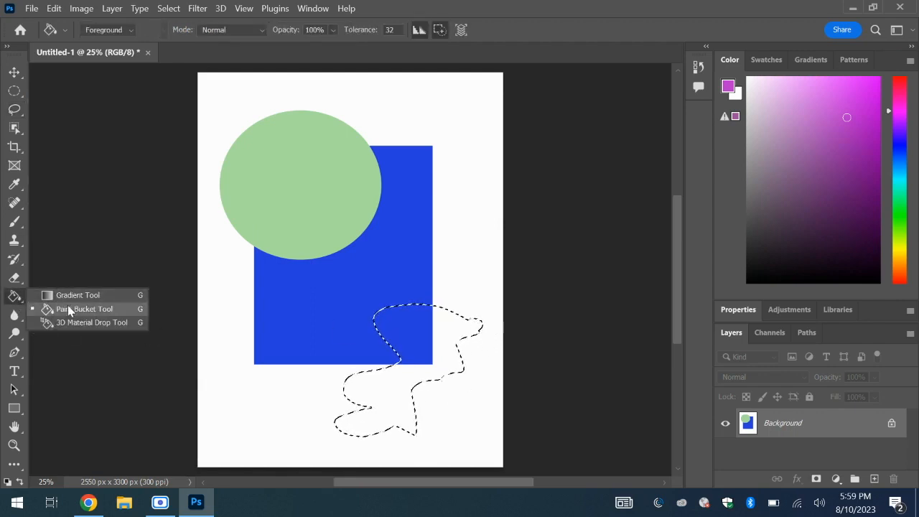
{"action": "left_click", "coordinate": [69, 310]}
{"action": "left_click", "coordinate": [374, 386]}
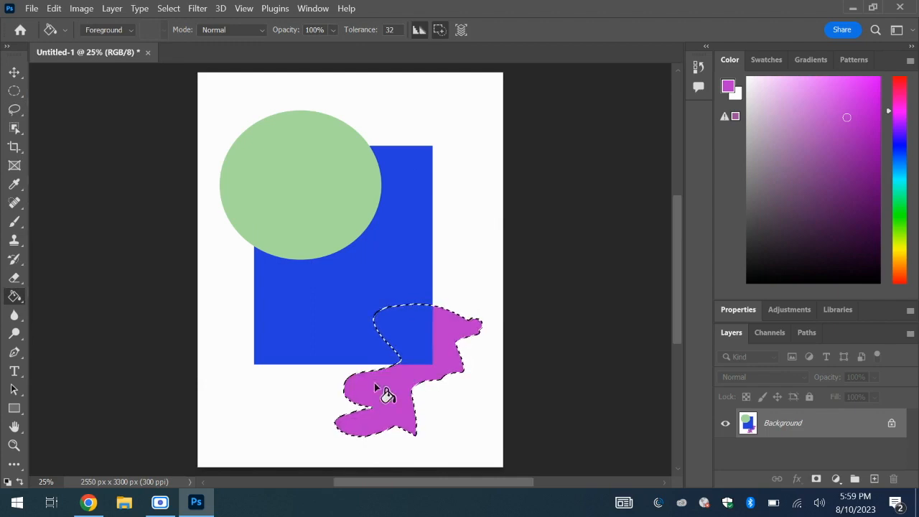
{"action": "left_click", "coordinate": [385, 328]}
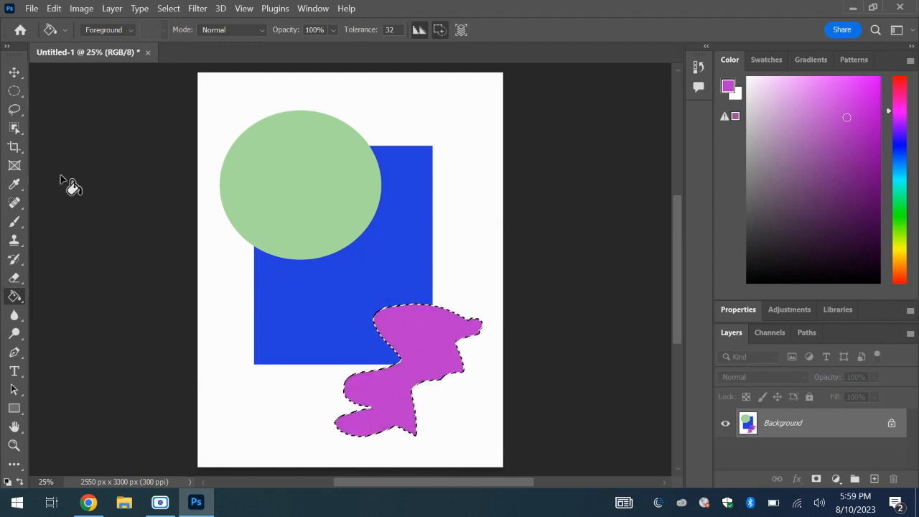
- Draw a closed zigzag selection with the Polygonal Lasso tool, running from above the green ellipse down to its lower edge
{"action": "left_click", "coordinate": [14, 93]}
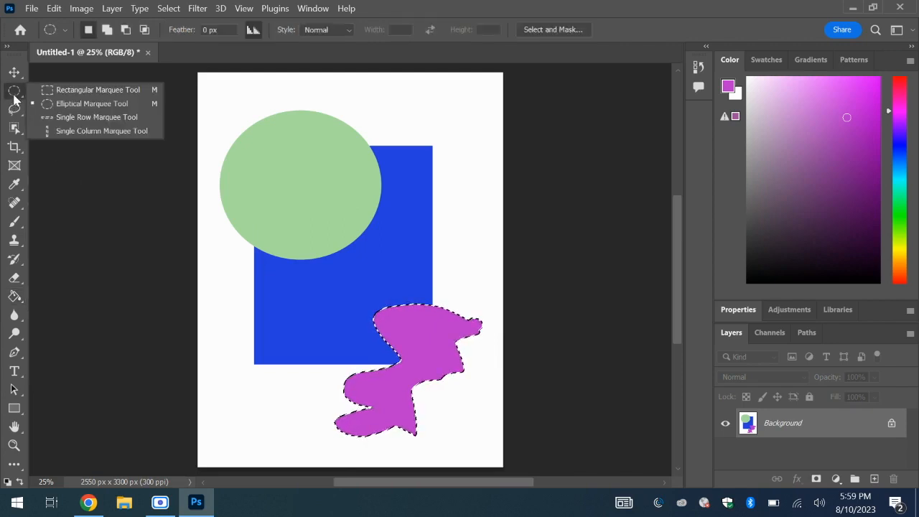
{"action": "left_click", "coordinate": [14, 109]}
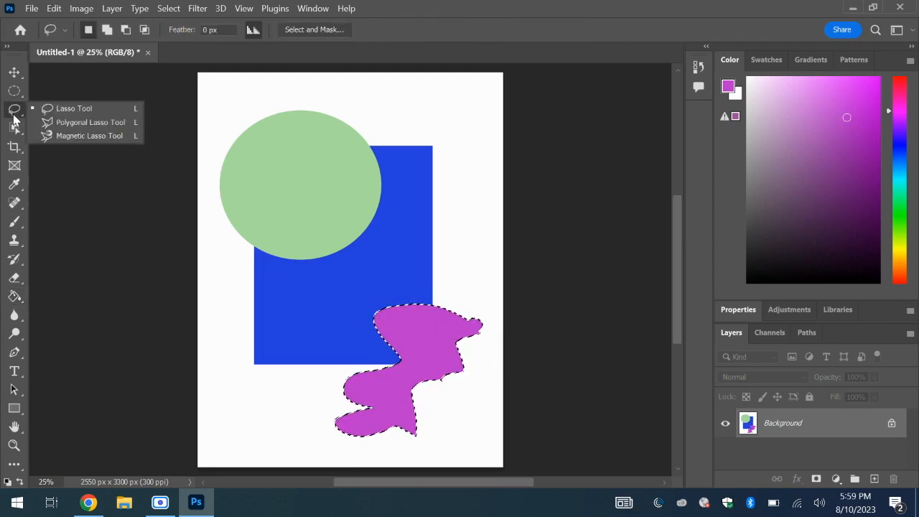
{"action": "left_click", "coordinate": [63, 123]}
{"action": "left_click", "coordinate": [222, 95]}
{"action": "left_click", "coordinate": [343, 100]}
{"action": "left_click", "coordinate": [304, 134]}
{"action": "left_click", "coordinate": [347, 169]}
{"action": "left_click", "coordinate": [306, 203]}
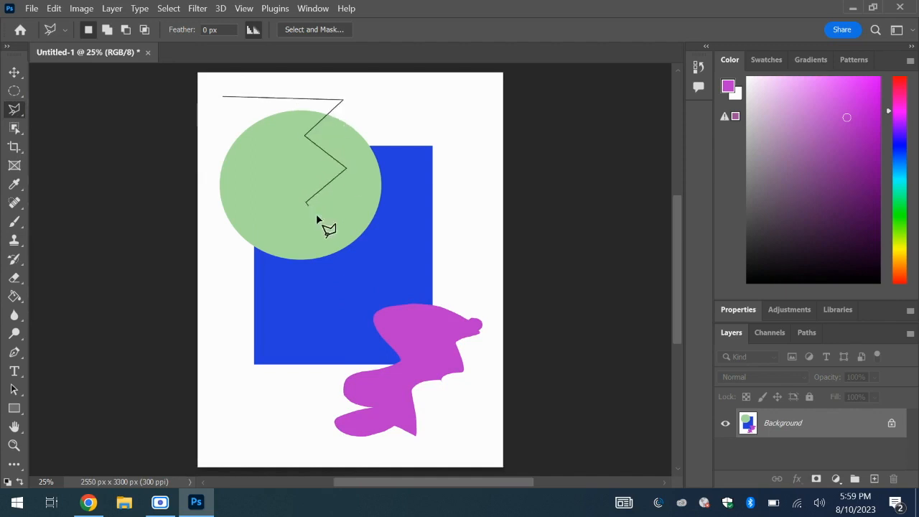
{"action": "left_click", "coordinate": [343, 248]}
{"action": "left_click", "coordinate": [277, 259]}
{"action": "left_click", "coordinate": [257, 191]}
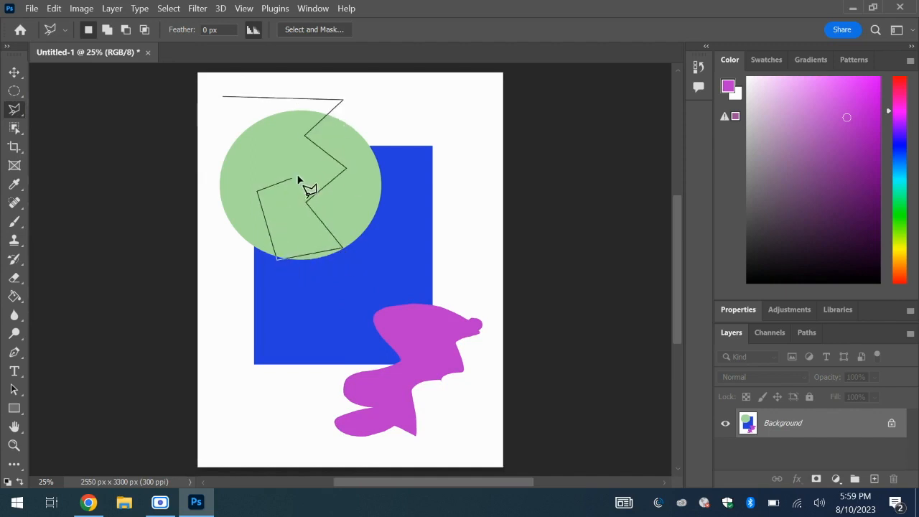
{"action": "left_click", "coordinate": [310, 163]}
{"action": "left_click", "coordinate": [270, 121]}
{"action": "left_click", "coordinate": [289, 111]}
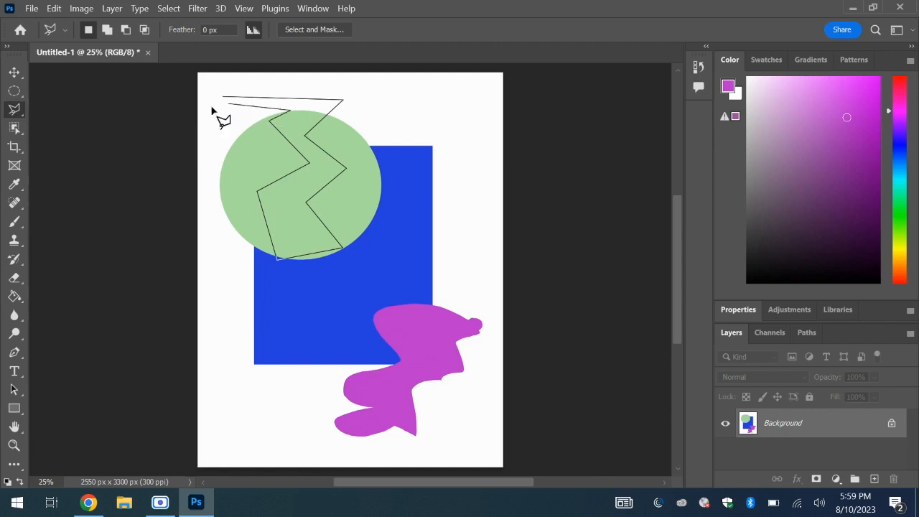
{"action": "left_click", "coordinate": [203, 112]}
{"action": "left_click", "coordinate": [225, 100]}
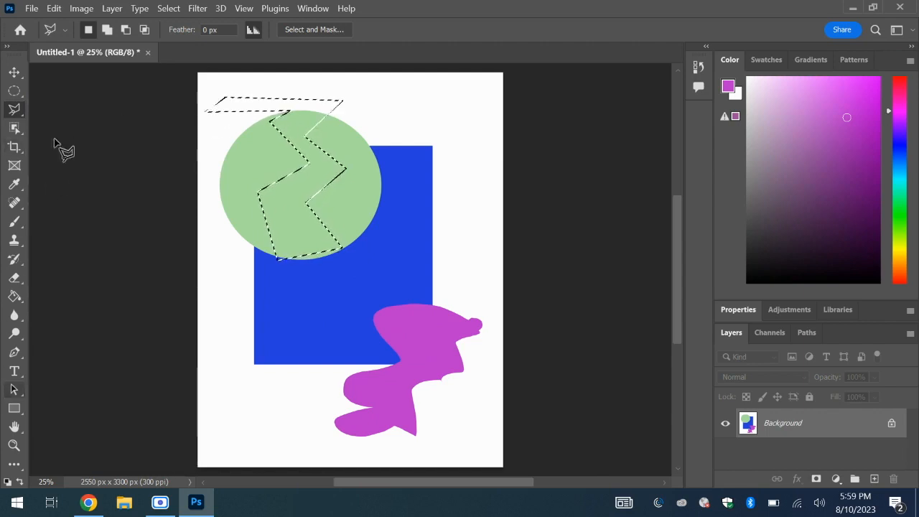
- Fill the green and white parts of the zigzag selection with black, and deselect it
{"action": "left_click_drag", "start_coordinate": [810, 236], "coordinate": [746, 292]}
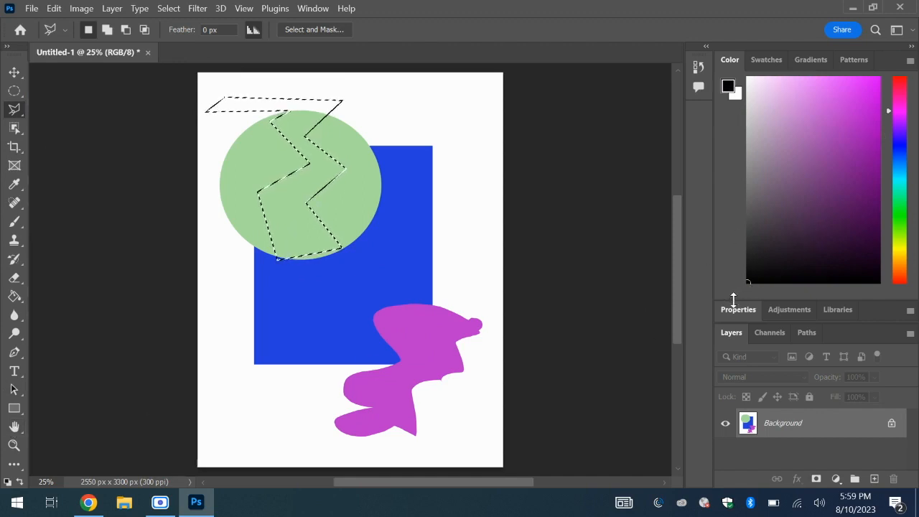
{"action": "left_click", "coordinate": [14, 295]}
{"action": "left_click", "coordinate": [277, 195]}
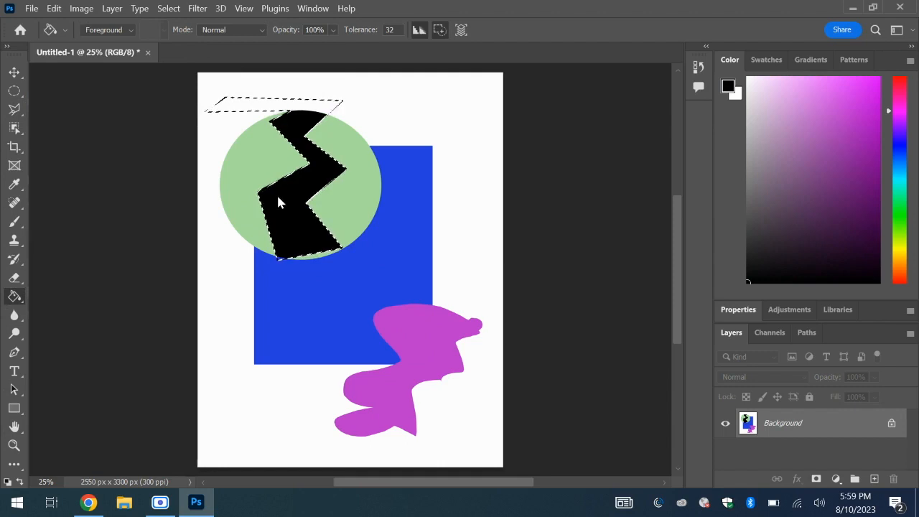
{"action": "left_click", "coordinate": [272, 106]}
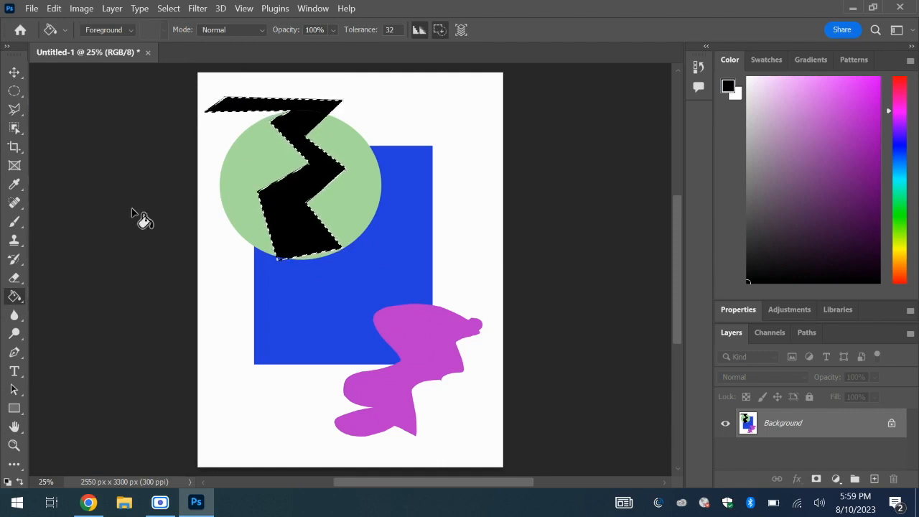
{"action": "left_click", "coordinate": [171, 9]}
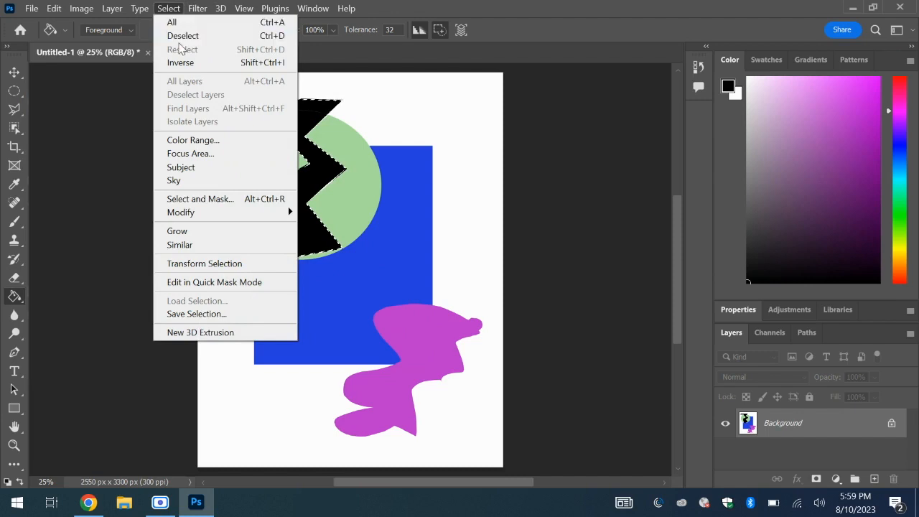
{"action": "left_click", "coordinate": [182, 36]}
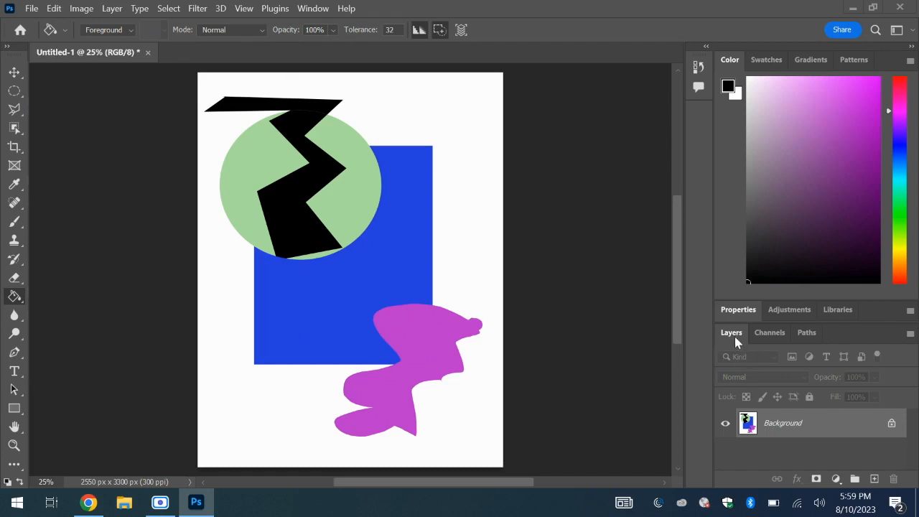
- Add a new layer and draw a circular Elliptical Marquee selection across the blue rectangle's upper-right edge
{"action": "left_click", "coordinate": [875, 479]}
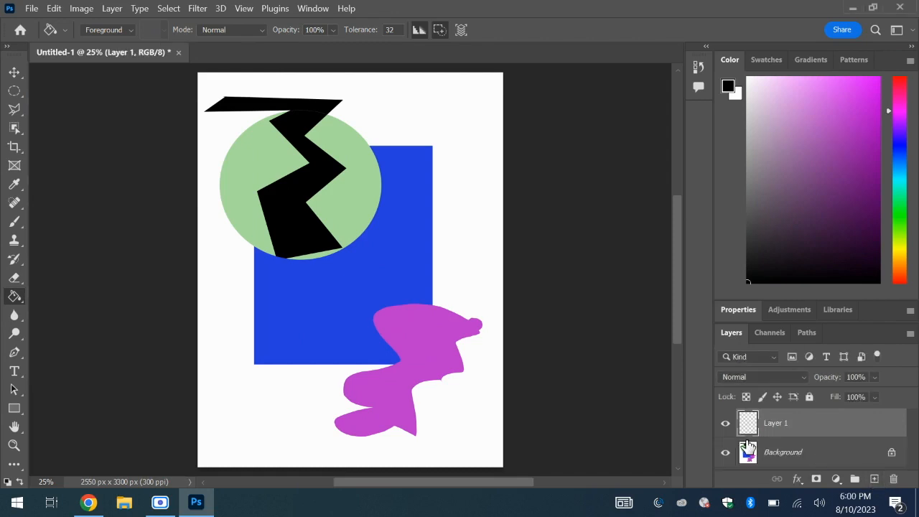
{"action": "left_click", "coordinate": [15, 91]}
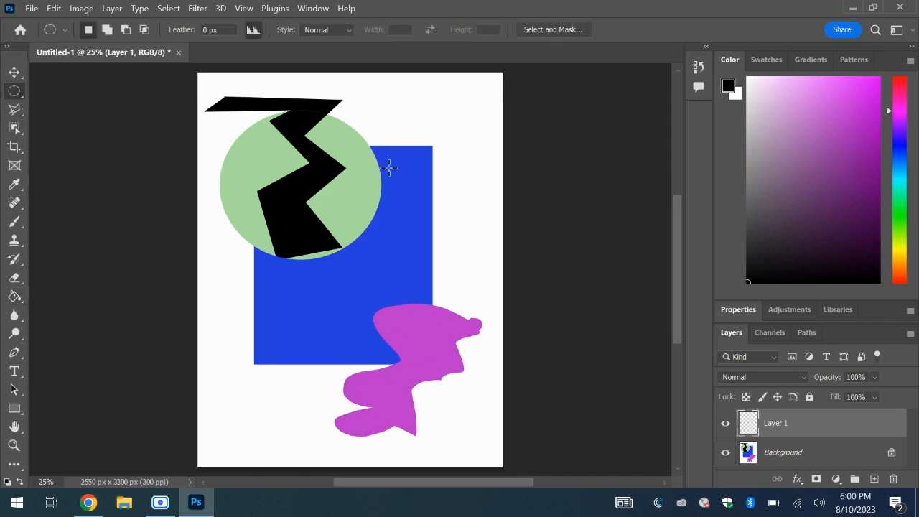
{"action": "left_click_drag", "start_coordinate": [451, 227], "coordinate": [479, 280]}
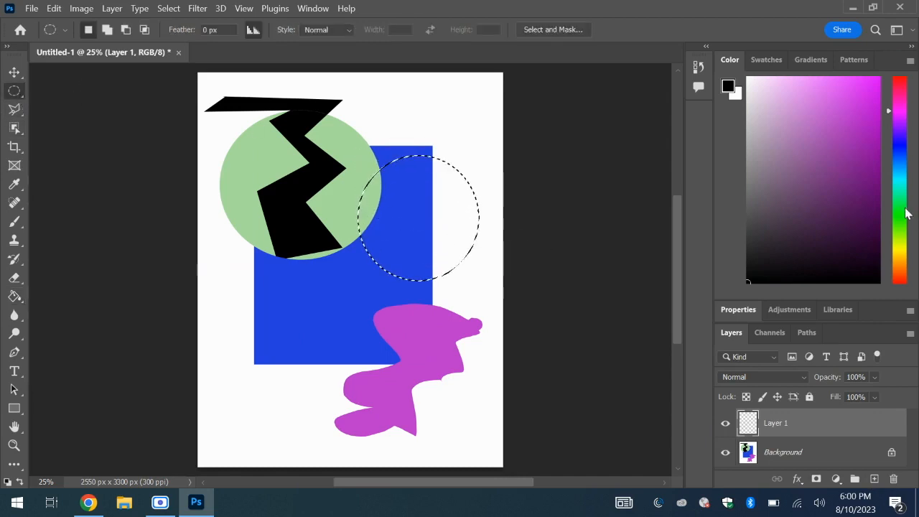
- Fill the circular selection on the new layer with orange using the Paint Bucket tool
{"action": "left_click", "coordinate": [902, 85]}
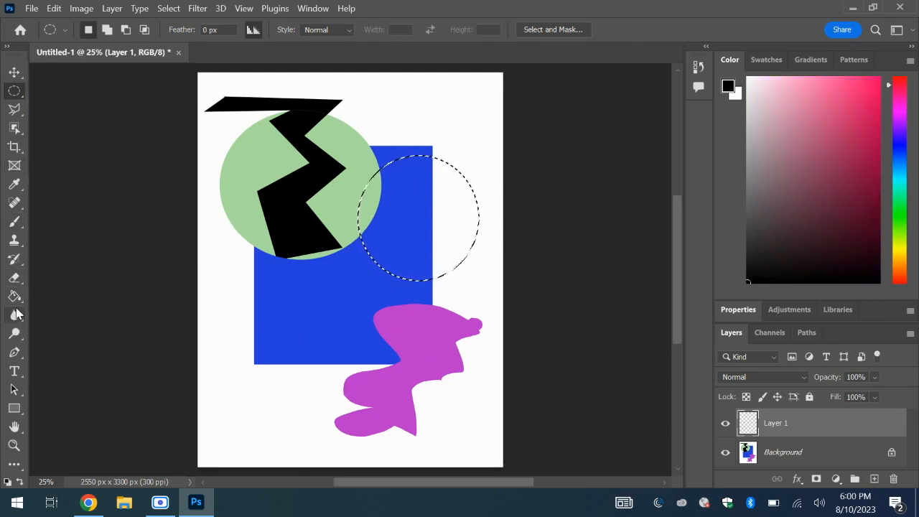
{"action": "left_click", "coordinate": [15, 298]}
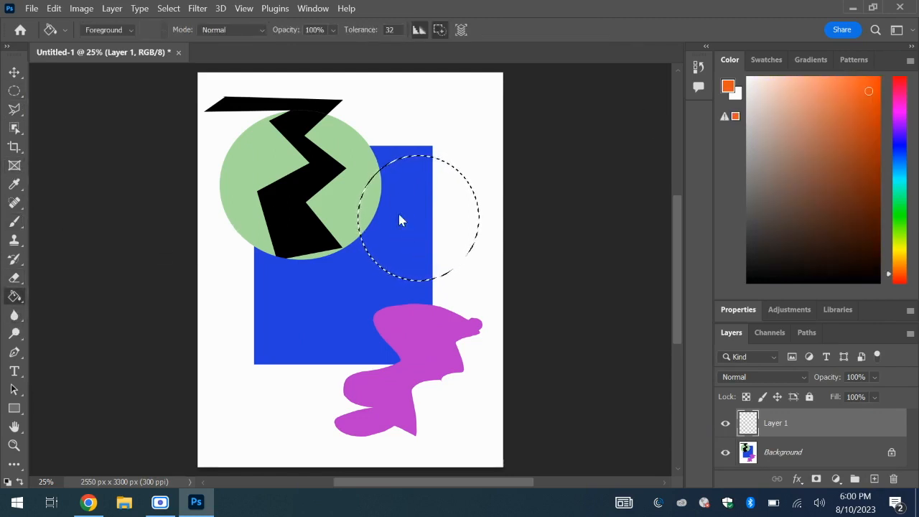
{"action": "left_click", "coordinate": [399, 216]}
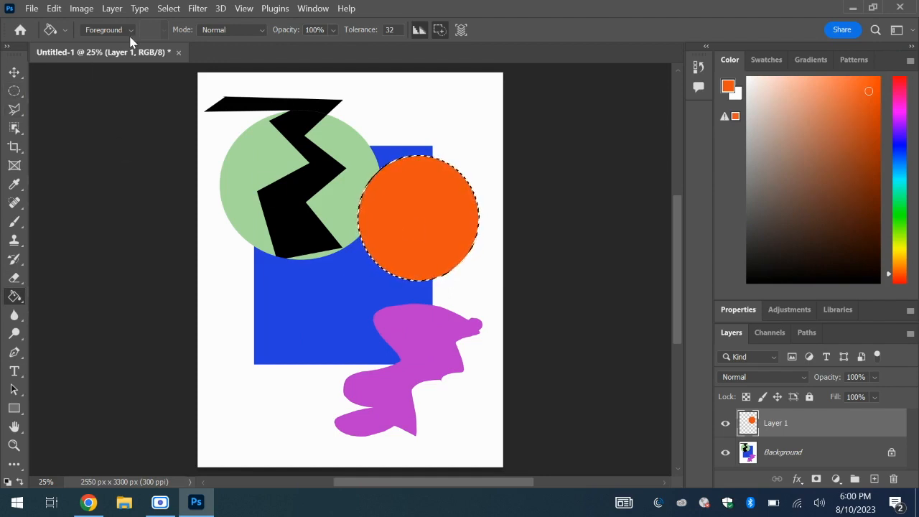
- Deselect the orange circle and move it up and left so it partly overlaps the green ellipse
{"action": "left_click", "coordinate": [167, 10]}
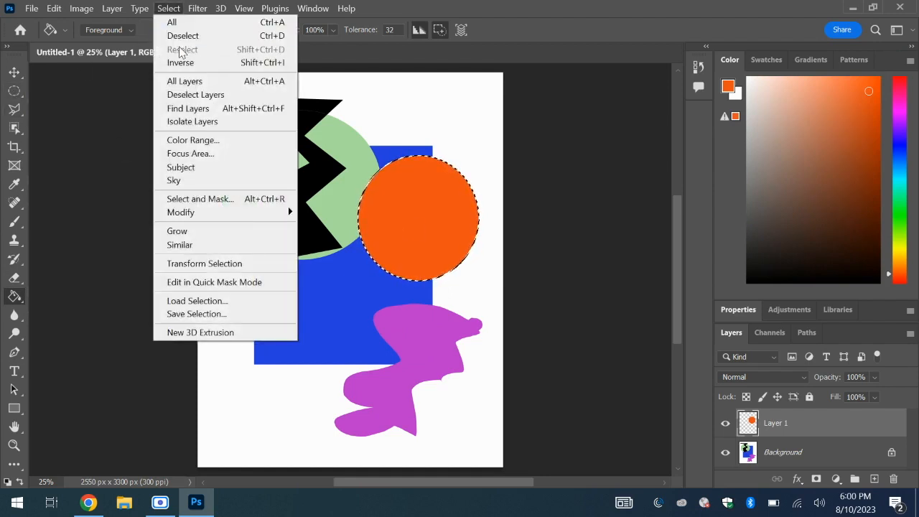
{"action": "left_click", "coordinate": [181, 35]}
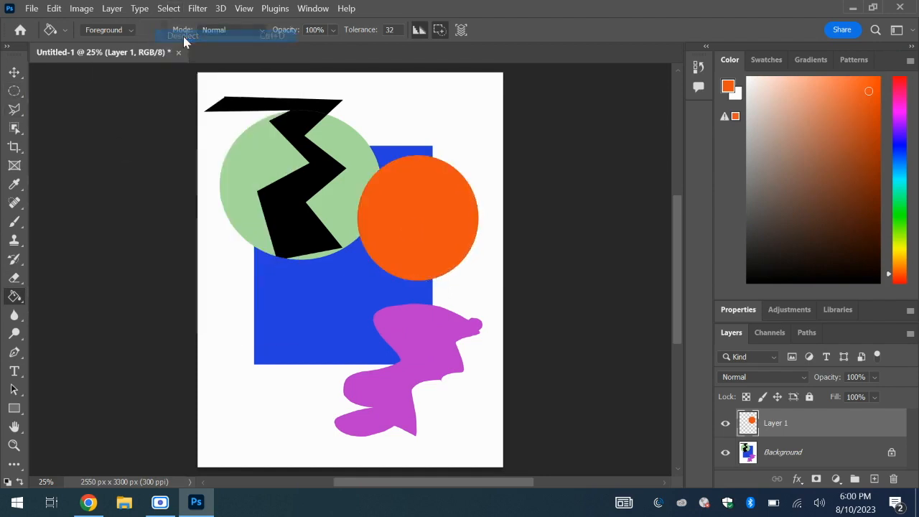
{"action": "left_click", "coordinate": [15, 72]}
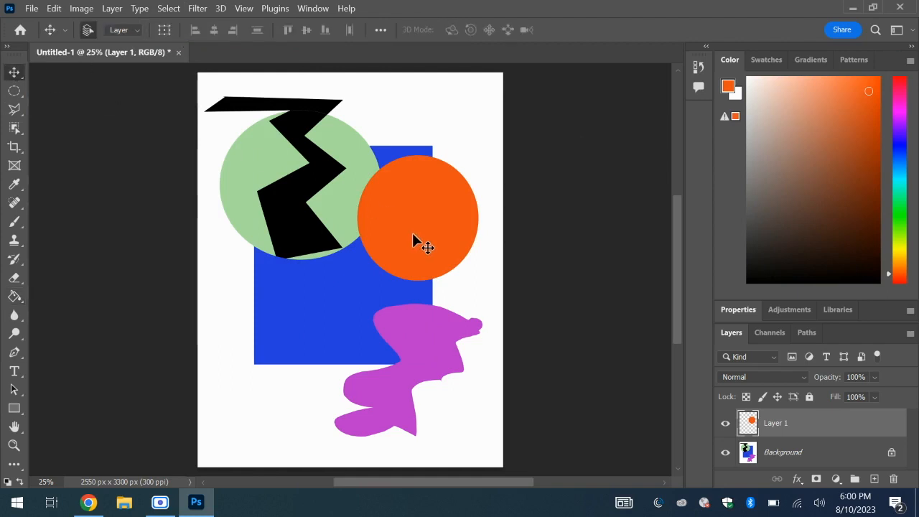
{"action": "left_click_drag", "start_coordinate": [413, 234], "coordinate": [360, 185]}
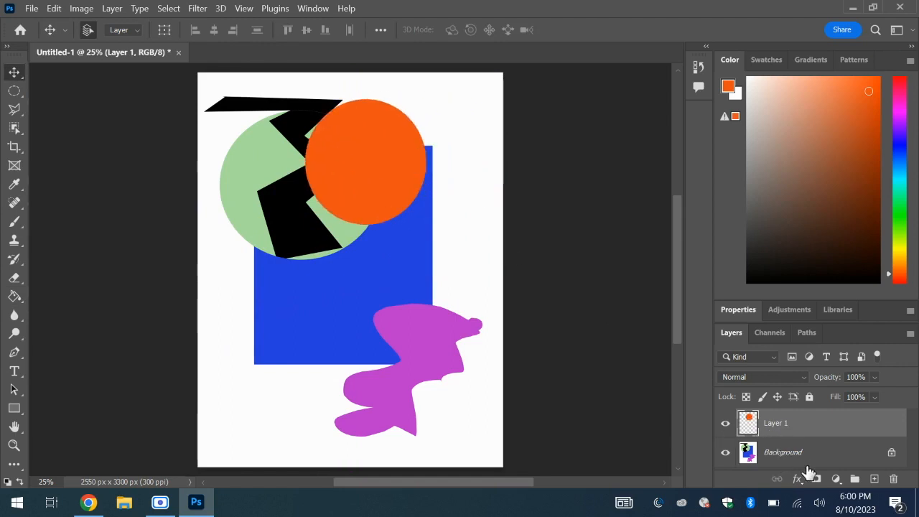
- Add another new layer and draw a Rectangular Marquee selection over the blue rectangle's lower-left corner
{"action": "left_click", "coordinate": [874, 479]}
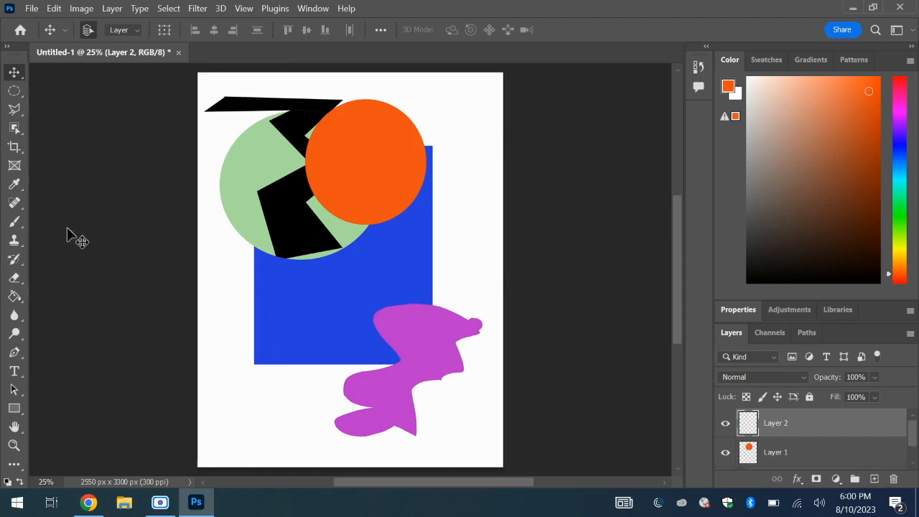
{"action": "right_click", "coordinate": [20, 90]}
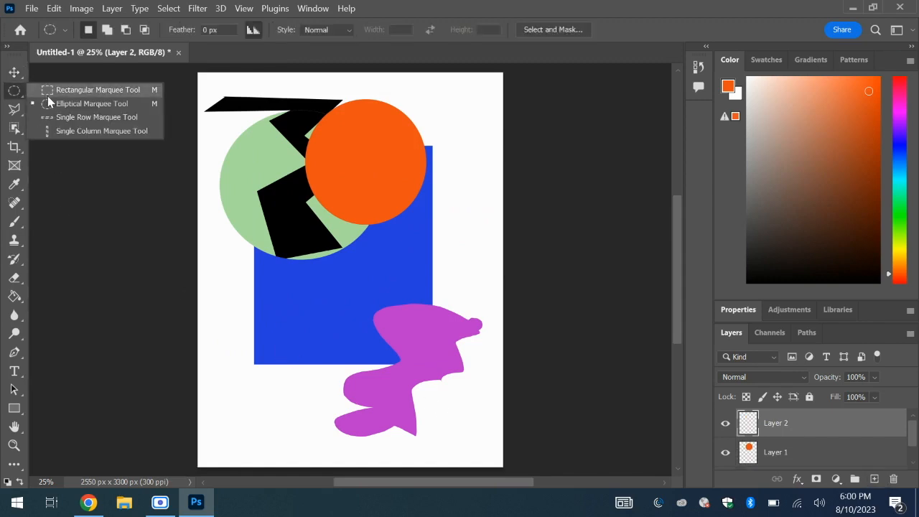
{"action": "left_click", "coordinate": [47, 95]}
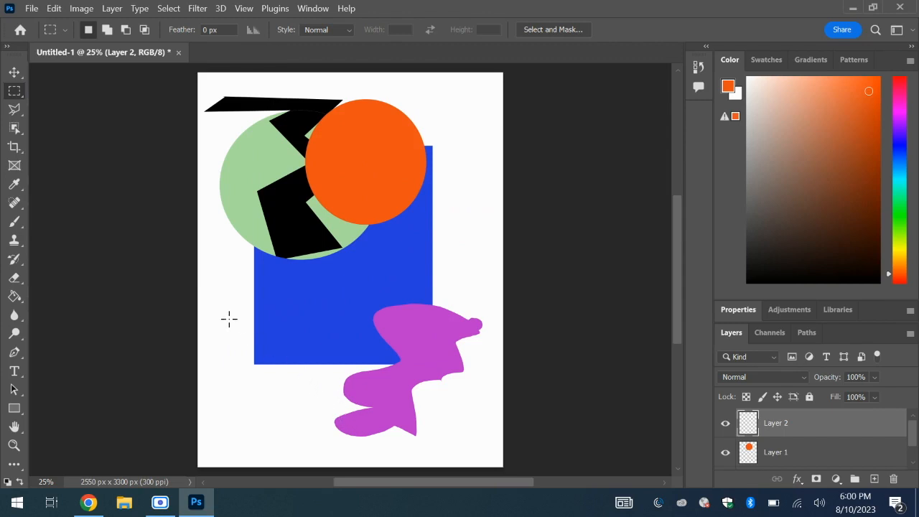
{"action": "left_click_drag", "start_coordinate": [229, 319], "coordinate": [314, 416]}
- Fill the rectangular selection with yellow using the Paint Bucket tool, and deselect it
{"action": "left_click", "coordinate": [900, 248]}
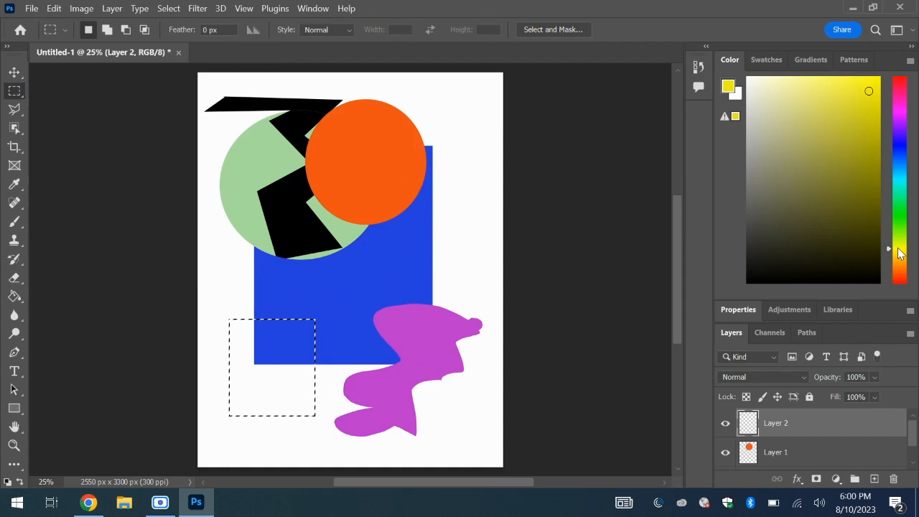
{"action": "left_click", "coordinate": [852, 86]}
{"action": "left_click", "coordinate": [14, 296]}
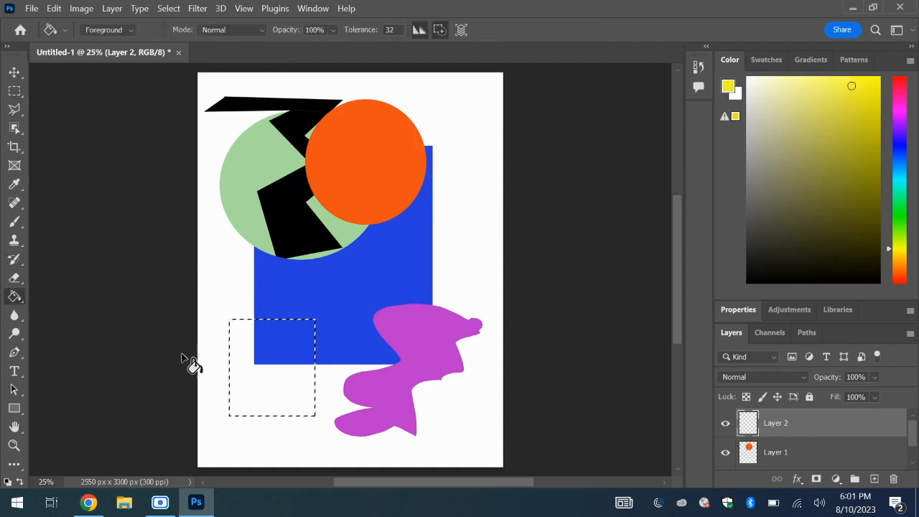
{"action": "left_click", "coordinate": [255, 365]}
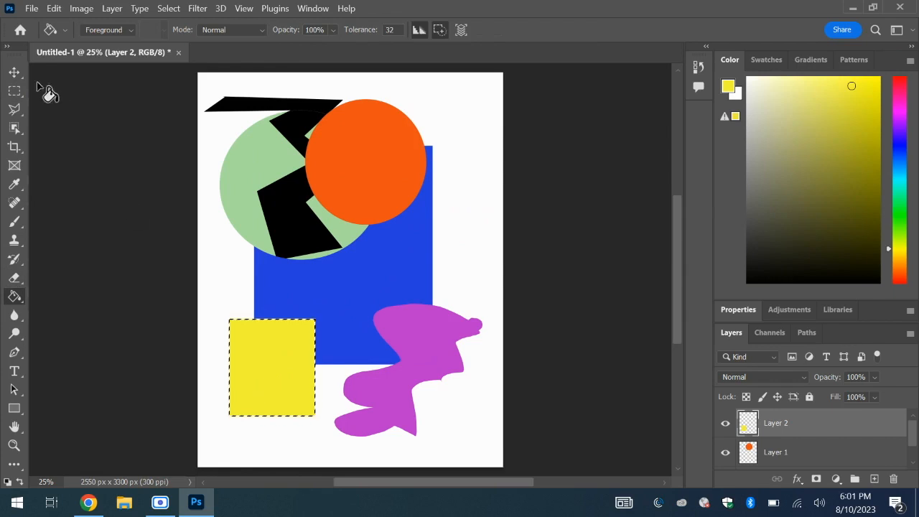
{"action": "left_click", "coordinate": [172, 9]}
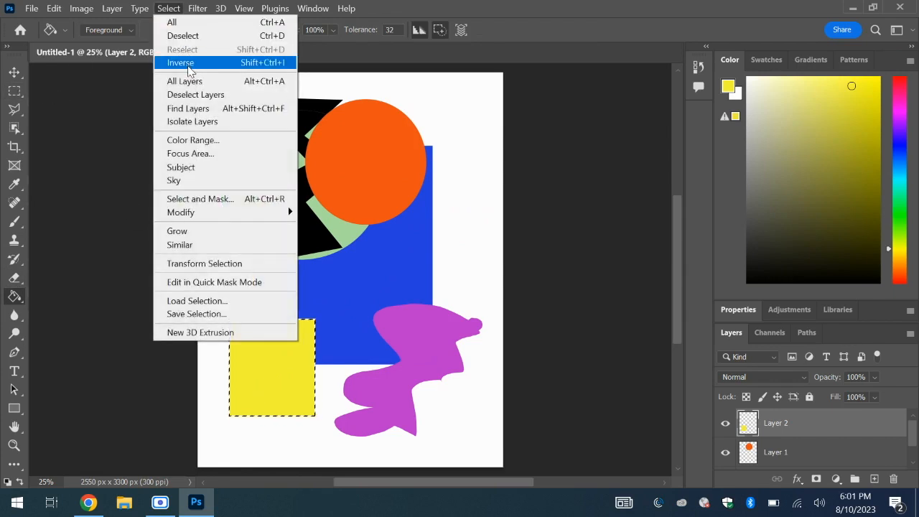
{"action": "left_click", "coordinate": [194, 36]}
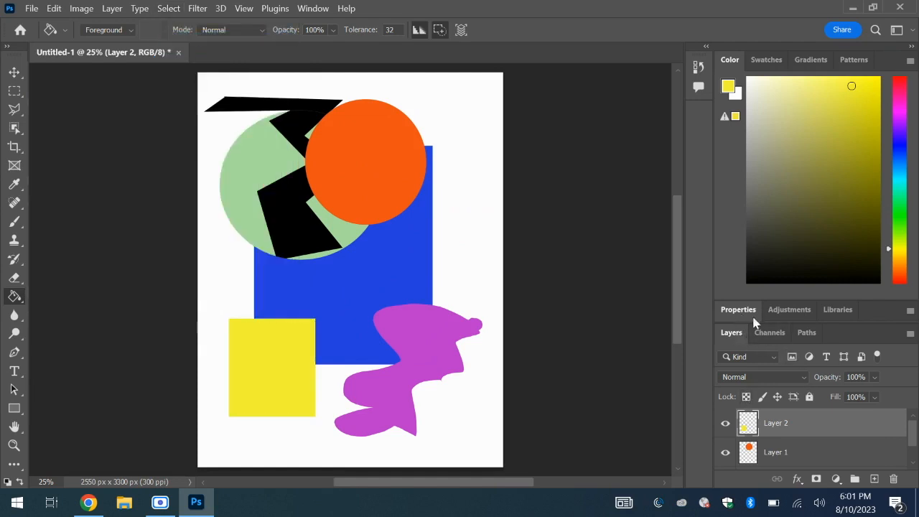
- Detach the Layers panel as a floating window, and enlarge and reposition it so all three layers fit
{"action": "left_click_drag", "start_coordinate": [729, 334], "coordinate": [616, 208]}
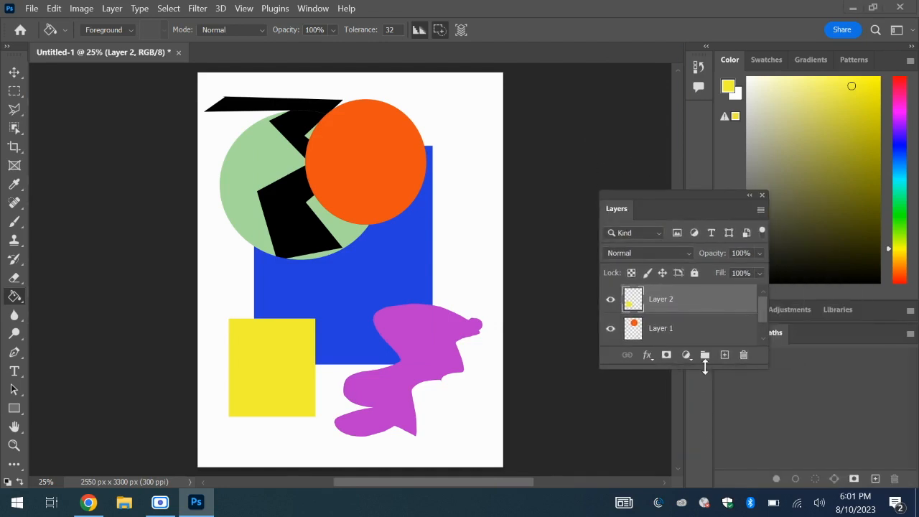
{"action": "left_click_drag", "start_coordinate": [705, 366], "coordinate": [706, 476]}
{"action": "left_click_drag", "start_coordinate": [679, 201], "coordinate": [651, 50]}
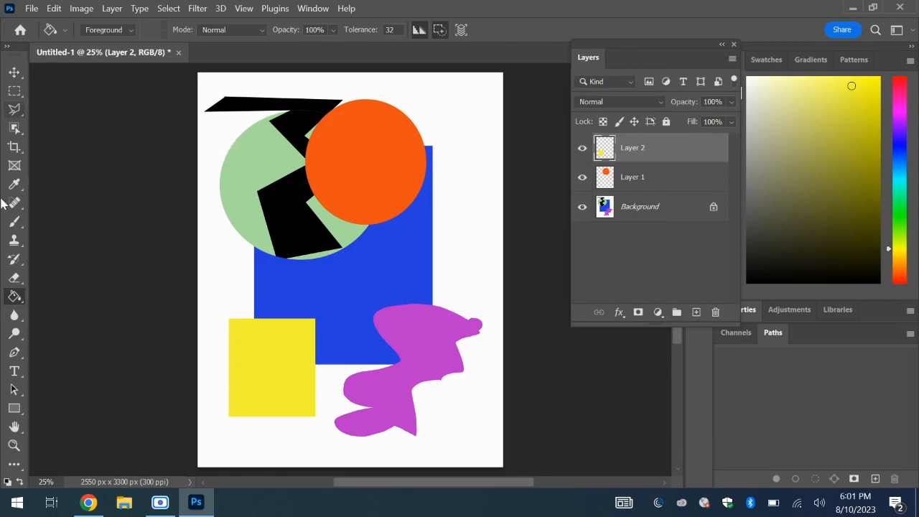
- Set the Brush to 99 px with greater hardness and paint a yellow zigzag stroke from the page's top to its lower-right area
{"action": "left_click", "coordinate": [21, 225]}
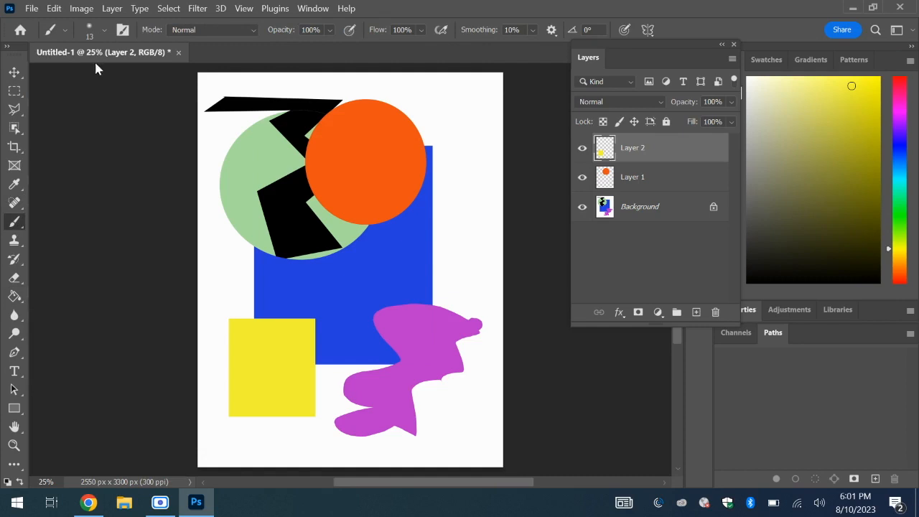
{"action": "left_click", "coordinate": [104, 30]}
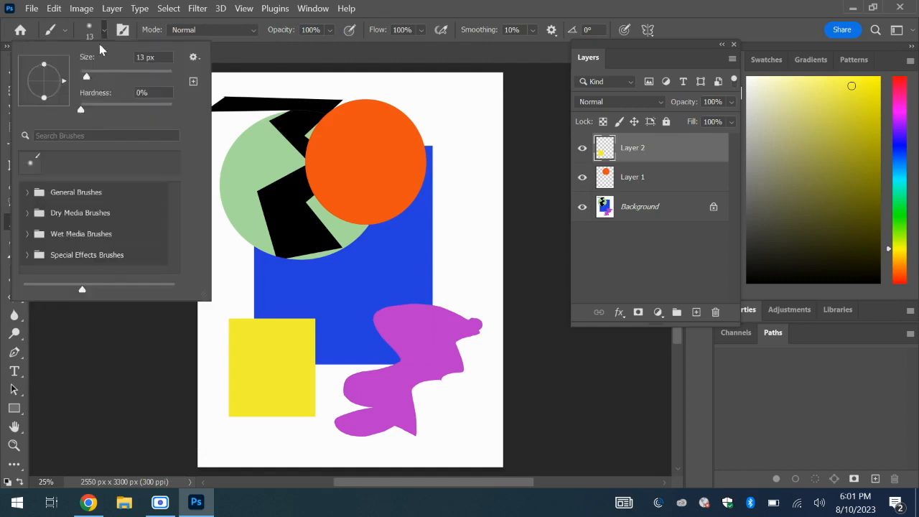
{"action": "left_click", "coordinate": [126, 71]}
{"action": "left_click", "coordinate": [127, 107]}
{"action": "left_click", "coordinate": [270, 79]}
{"action": "mouse_move", "coordinate": [270, 79]}
{"action": "left_mouse_down"}
{"action": "mouse_move", "coordinate": [333, 94]}
{"action": "mouse_move", "coordinate": [300, 156]}
{"action": "mouse_move", "coordinate": [317, 180]}
{"action": "mouse_move", "coordinate": [316, 209]}
{"action": "mouse_move", "coordinate": [365, 199]}
{"action": "mouse_move", "coordinate": [342, 255]}
{"action": "mouse_move", "coordinate": [410, 199]}
{"action": "mouse_move", "coordinate": [387, 324]}
{"action": "mouse_move", "coordinate": [400, 330]}
{"action": "mouse_move", "coordinate": [451, 254]}
{"action": "mouse_move", "coordinate": [427, 368]}
{"action": "mouse_move", "coordinate": [439, 391]}
{"action": "mouse_move", "coordinate": [477, 407]}
{"action": "mouse_move", "coordinate": [478, 440]}
{"action": "left_mouse_up"}
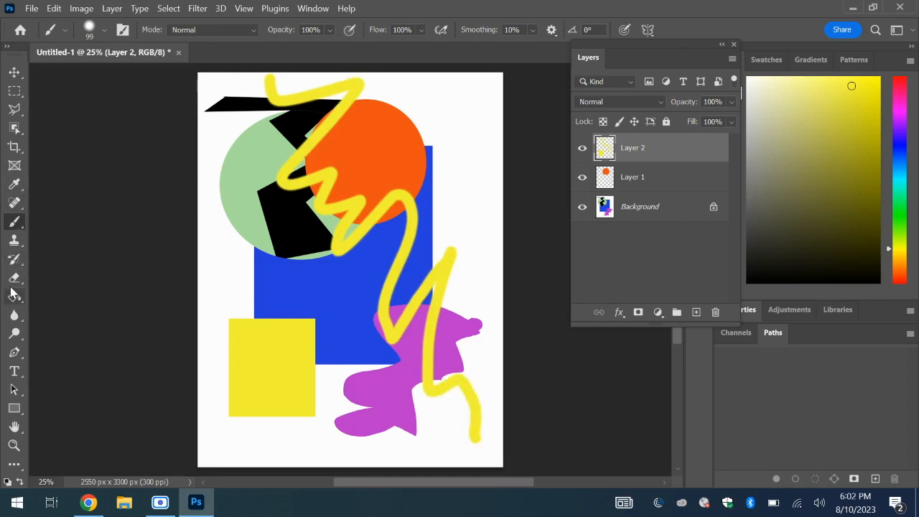
- Erase thin crossing lines through the yellow zigzag stroke and the yellow rectangle's corner with the 13 px Eraser tool
{"action": "left_click", "coordinate": [15, 280]}
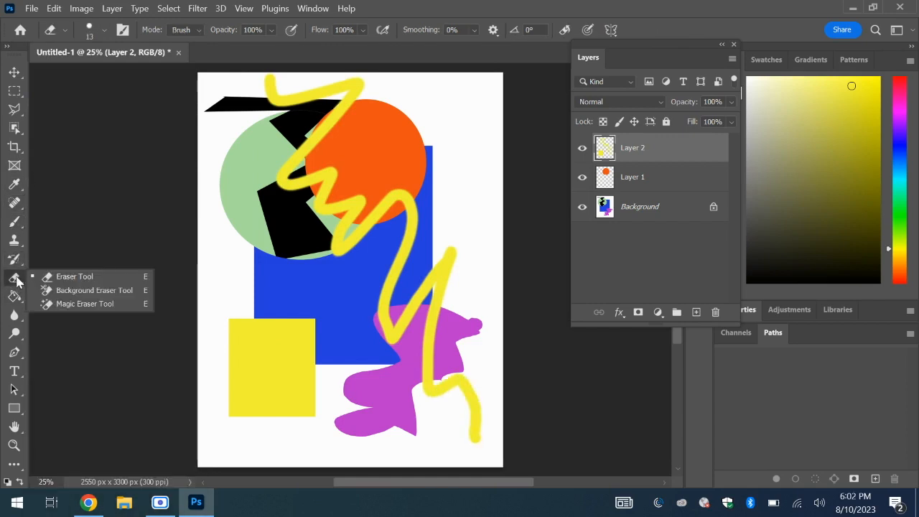
{"action": "left_click", "coordinate": [69, 278]}
{"action": "mouse_move", "coordinate": [377, 186]}
{"action": "left_mouse_down"}
{"action": "mouse_move", "coordinate": [442, 180]}
{"action": "mouse_move", "coordinate": [383, 253]}
{"action": "mouse_move", "coordinate": [320, 194]}
{"action": "mouse_move", "coordinate": [322, 167]}
{"action": "left_mouse_up"}
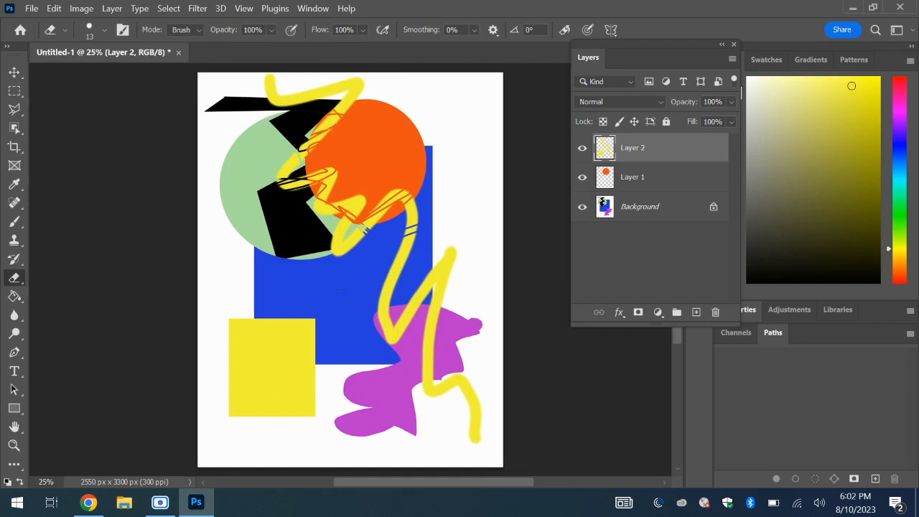
{"action": "left_click_drag", "start_coordinate": [438, 384], "coordinate": [431, 326]}
{"action": "mouse_move", "coordinate": [392, 230]}
{"action": "left_mouse_down"}
{"action": "mouse_move", "coordinate": [389, 285]}
{"action": "mouse_move", "coordinate": [443, 316]}
{"action": "left_mouse_up"}
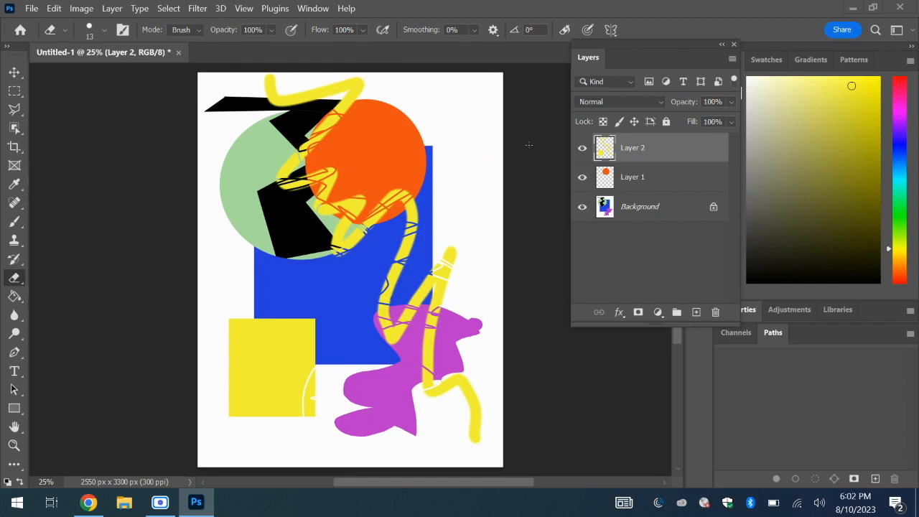
- Move Layer 1 with the orange circle above Layer 2 in the layer order
{"action": "left_click", "coordinate": [644, 183]}
{"action": "left_click_drag", "start_coordinate": [644, 185], "coordinate": [636, 140]}
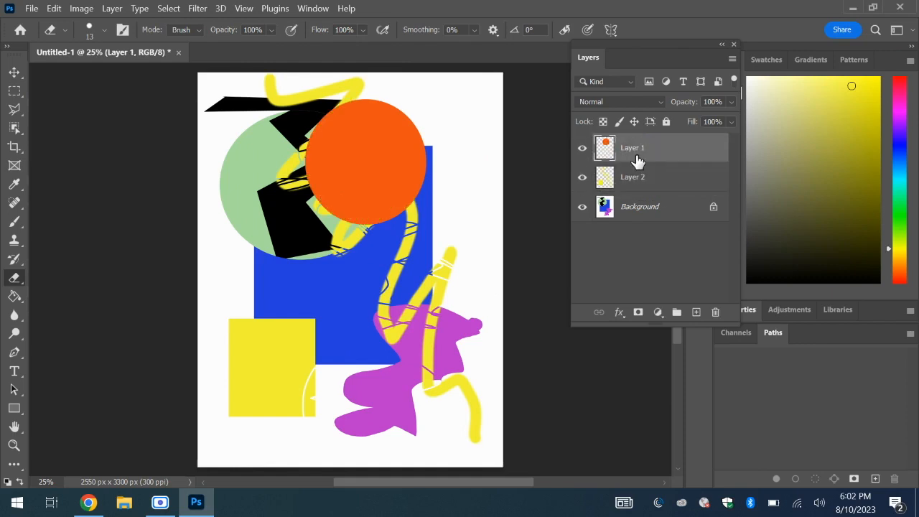
- Hide and reshow Layer 2, Layer 1 and the Background in turn, and make Layer 2 the active layer
{"action": "left_click", "coordinate": [583, 179]}
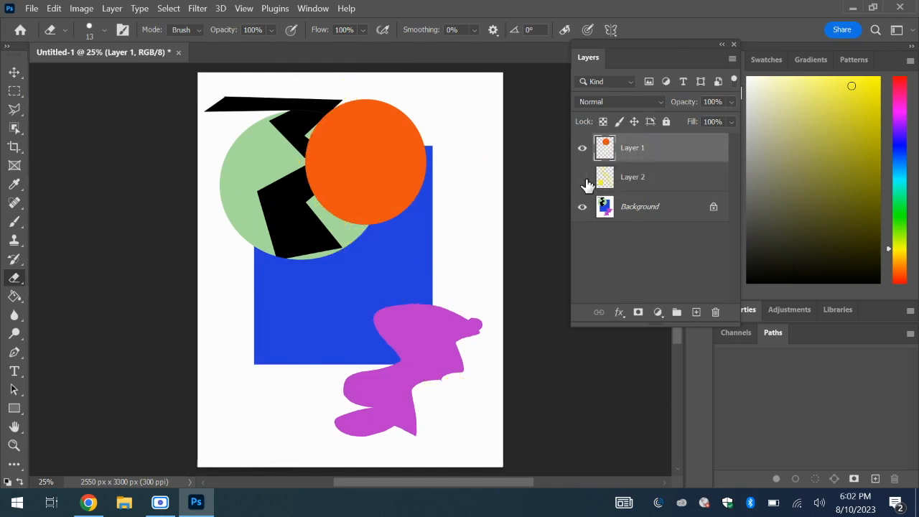
{"action": "left_click", "coordinate": [583, 179]}
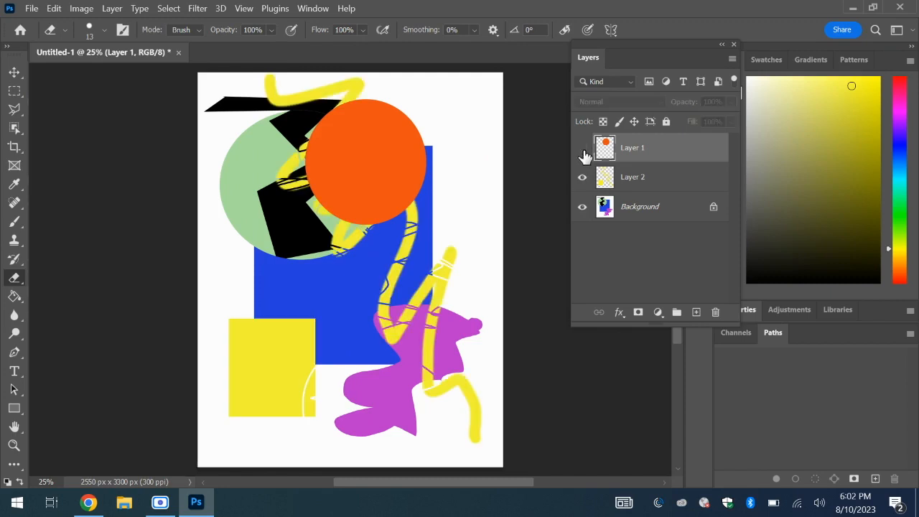
{"action": "left_click", "coordinate": [583, 152]}
{"action": "left_click", "coordinate": [582, 151]}
{"action": "left_click", "coordinate": [582, 208]}
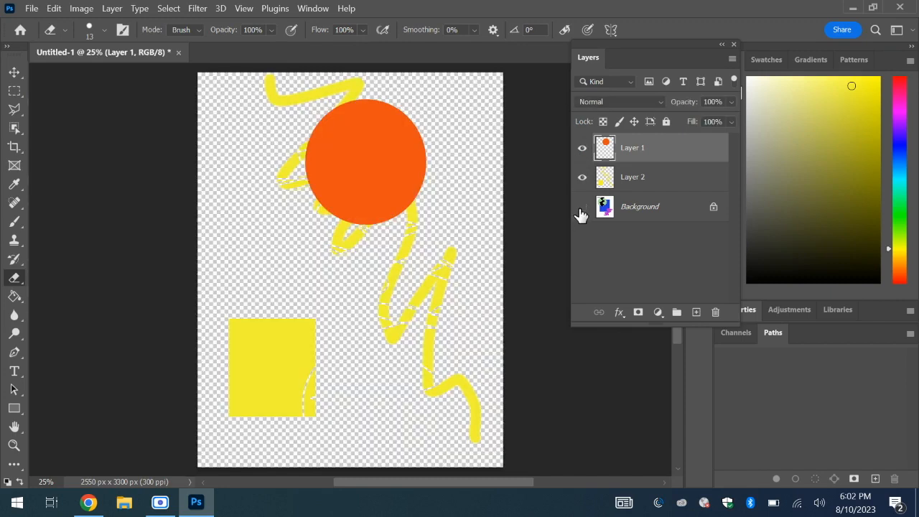
{"action": "left_click", "coordinate": [582, 208]}
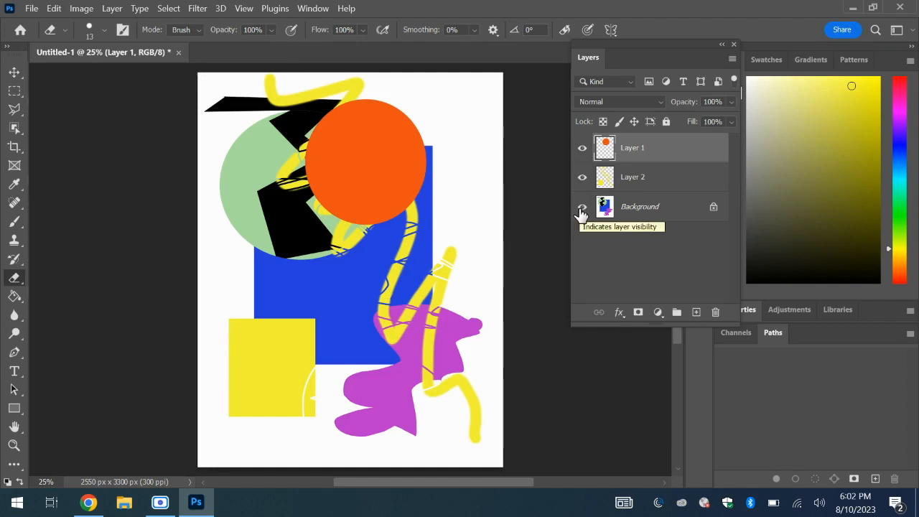
{"action": "key", "text": "alt+bracketleft"}
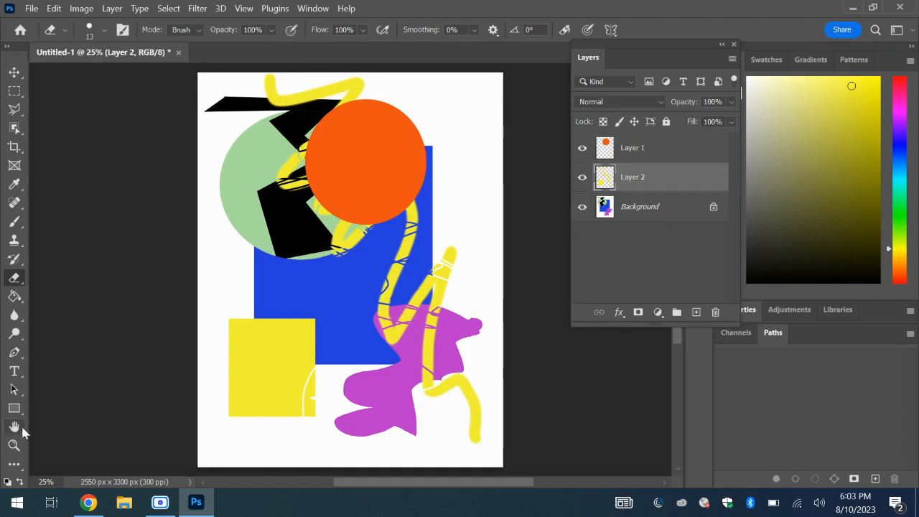
- Zoom in to about 118% and pan along the yellow stroke to examine its soft edges and erased lines
{"action": "left_click", "coordinate": [14, 446]}
{"action": "mouse_move", "coordinate": [306, 187]}
{"action": "left_mouse_down"}
{"action": "mouse_move", "coordinate": [397, 344]}
{"action": "mouse_move", "coordinate": [323, 275]}
{"action": "mouse_move", "coordinate": [273, 266]}
{"action": "mouse_move", "coordinate": [318, 251]}
{"action": "mouse_move", "coordinate": [313, 245]}
{"action": "left_mouse_up"}
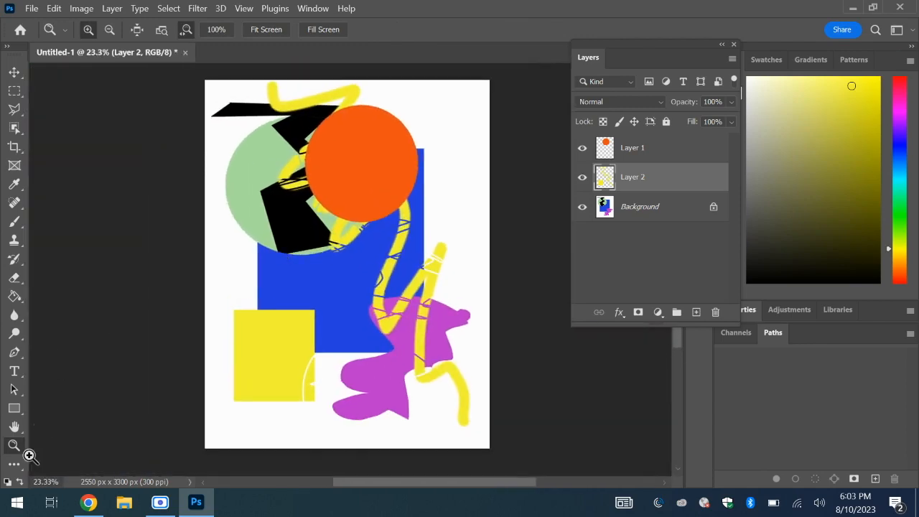
{"action": "left_click", "coordinate": [14, 427]}
{"action": "left_click", "coordinate": [14, 445]}
{"action": "left_click_drag", "start_coordinate": [333, 207], "coordinate": [375, 273]}
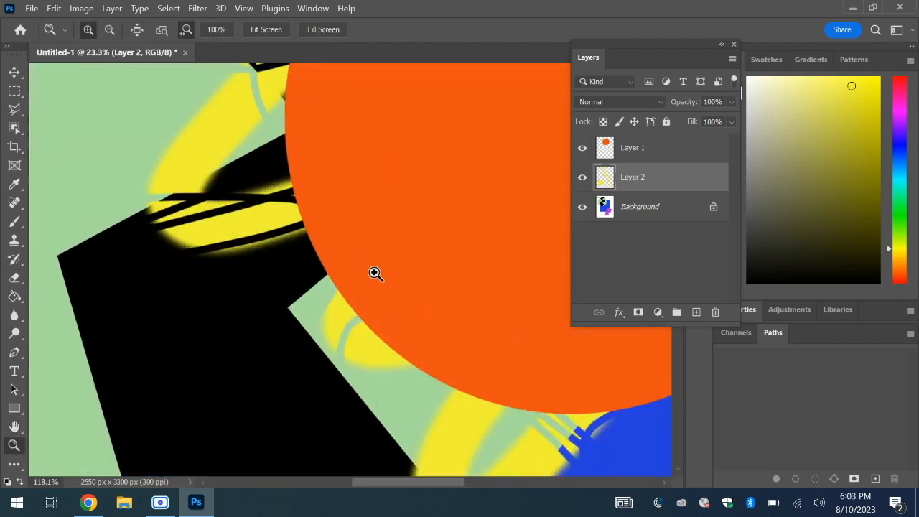
{"action": "left_click", "coordinate": [14, 428]}
{"action": "left_click_drag", "start_coordinate": [270, 292], "coordinate": [363, 208]}
{"action": "left_click_drag", "start_coordinate": [324, 281], "coordinate": [242, 310]}
{"action": "left_click_drag", "start_coordinate": [443, 331], "coordinate": [208, 283]}
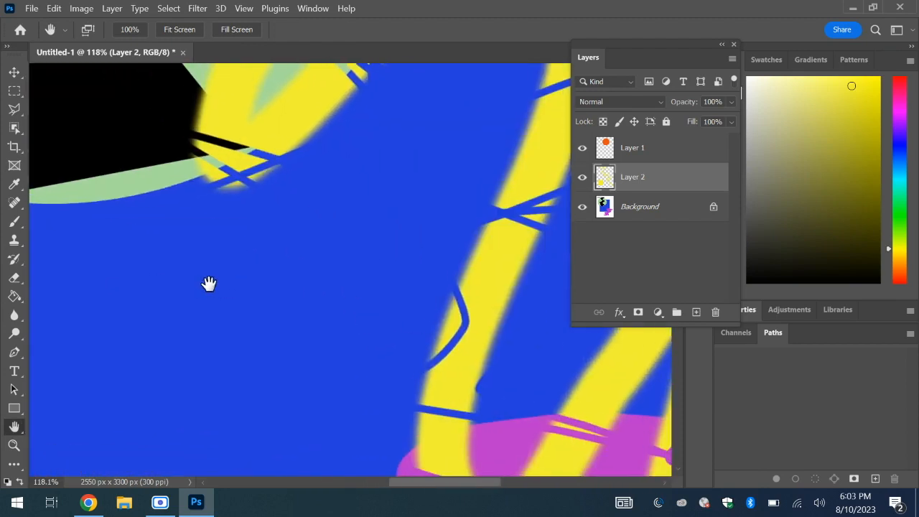
{"action": "left_click_drag", "start_coordinate": [484, 361], "coordinate": [211, 296]}
{"action": "left_click_drag", "start_coordinate": [448, 341], "coordinate": [324, 345]}
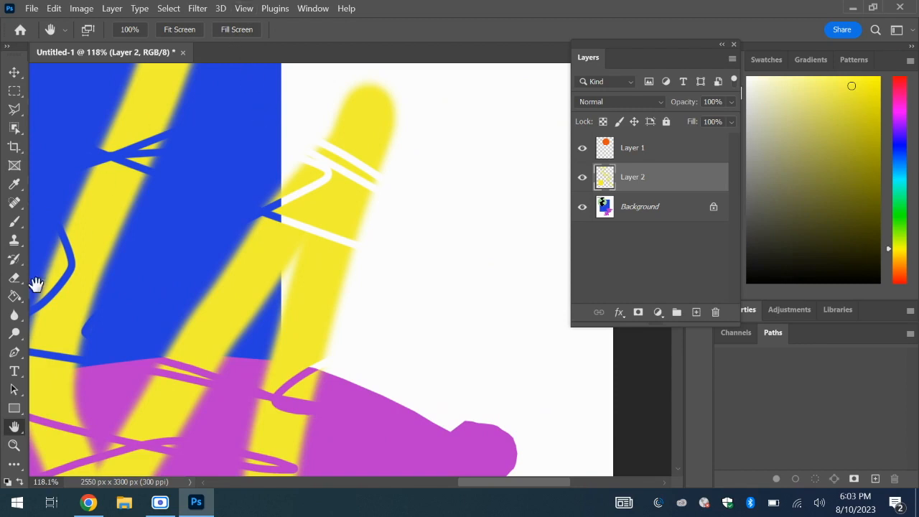
- Zoom out to about 24% and center the whole page in the view
{"action": "left_click", "coordinate": [14, 446]}
{"action": "left_click_drag", "start_coordinate": [268, 302], "coordinate": [220, 353]}
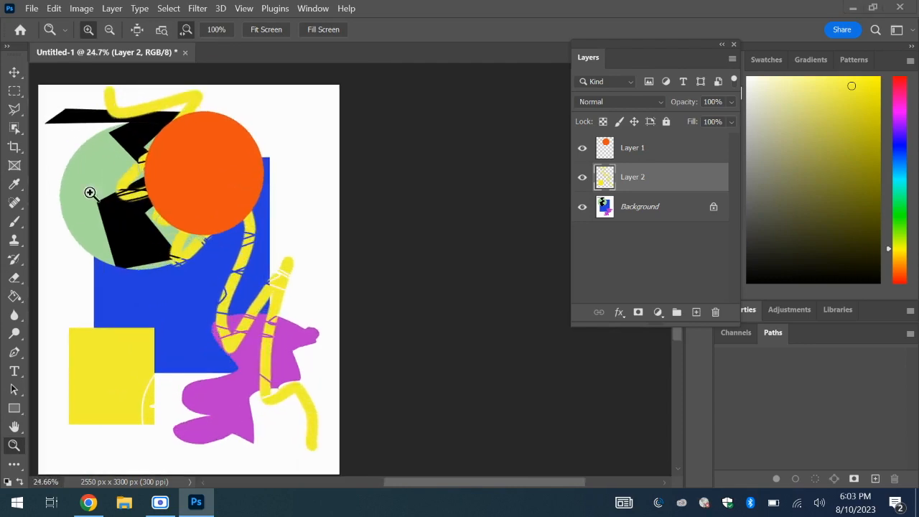
{"action": "left_click_drag", "start_coordinate": [182, 222], "coordinate": [154, 215]}
{"action": "left_click_drag", "start_coordinate": [479, 487], "coordinate": [414, 486]}
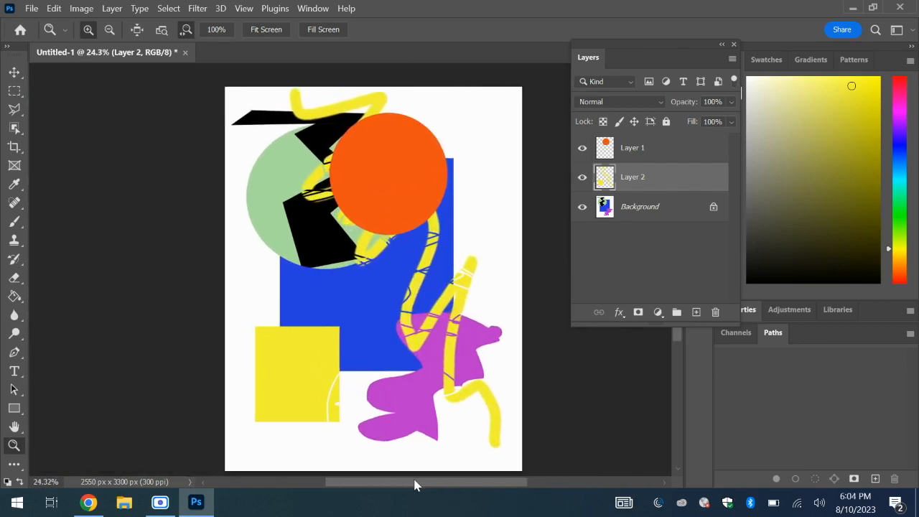